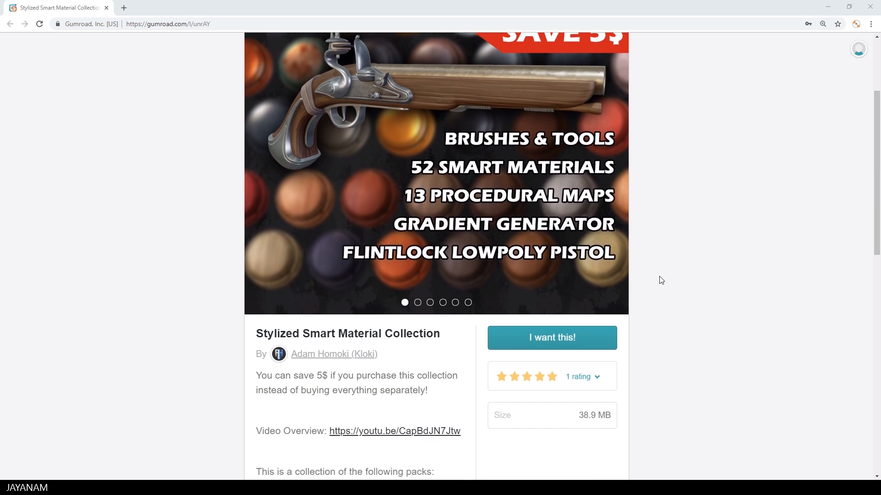
Review the pack contents and support details on the Stylized Smart Material Collection product page.
scroll(661, 280, down, 8)
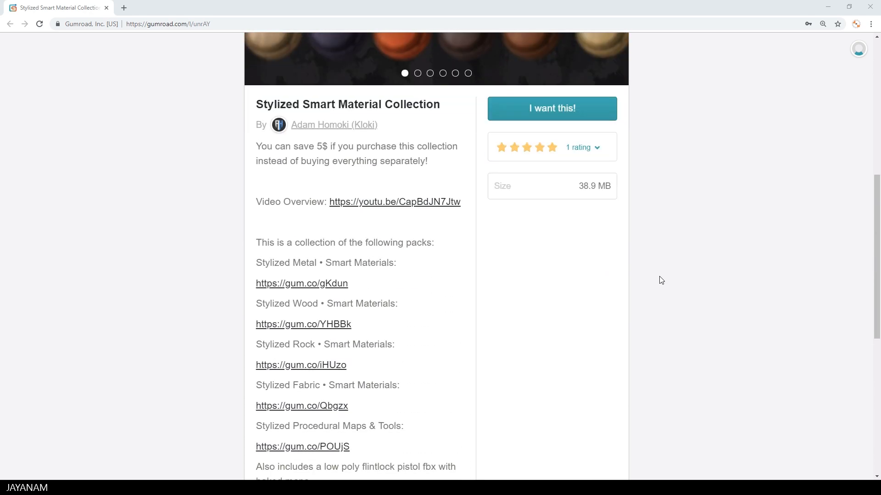
scroll(661, 280, down, 3)
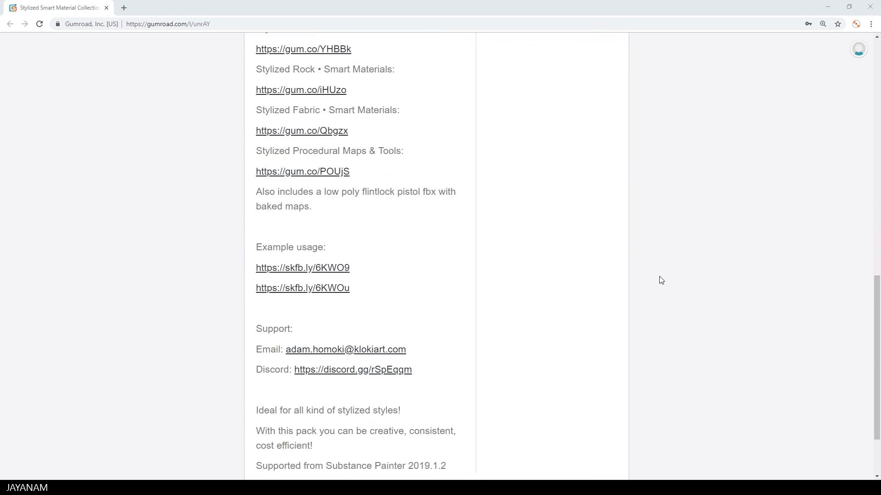
scroll(661, 280, up, 12)
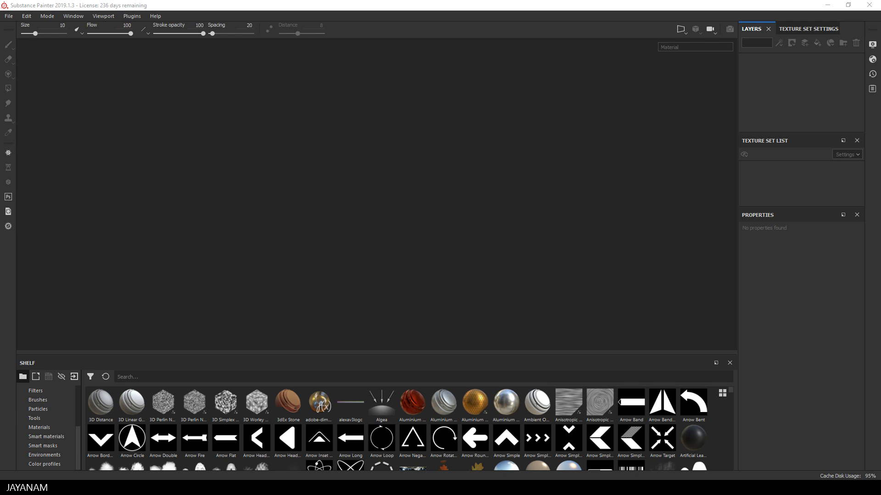
Stage the stylized fabric, metal, rock and wood smart material folders for import to shelf 'shelf', and cancel the import.
key(alt+Tab)
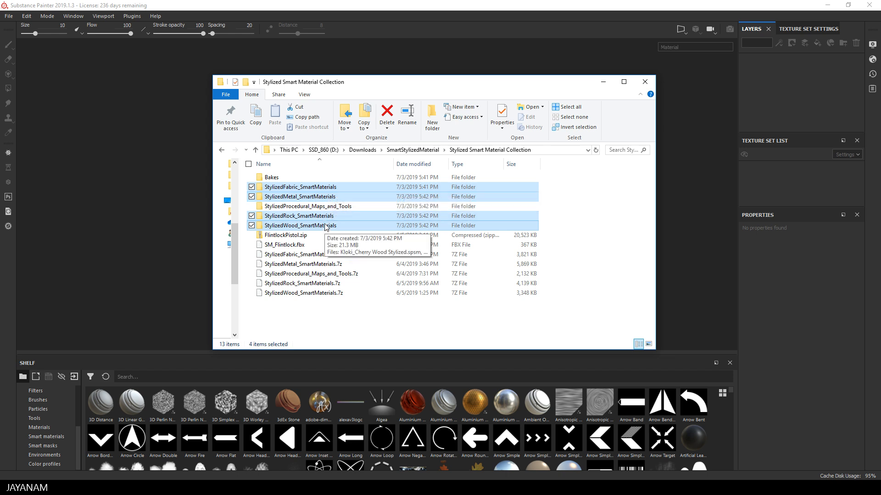
mouse_move(328, 188)
mouse_down()
mouse_move(597, 404)
mouse_move(598, 439)
mouse_up()
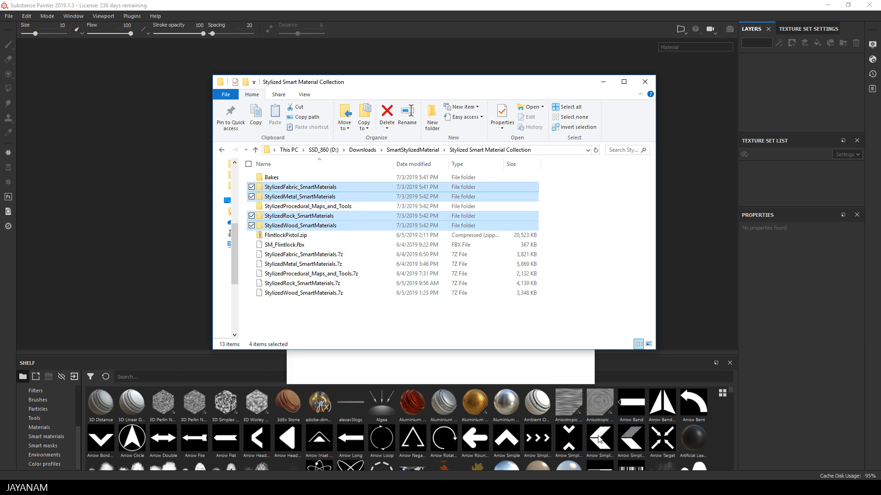
click(433, 362)
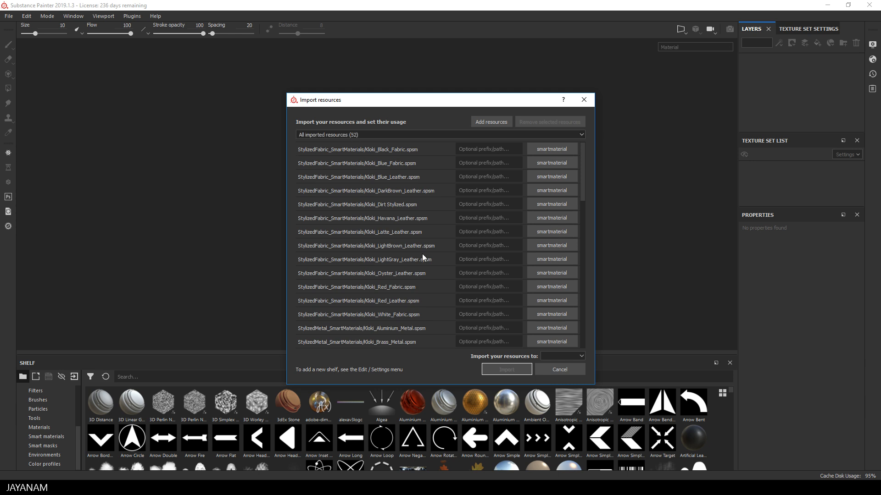
click(561, 356)
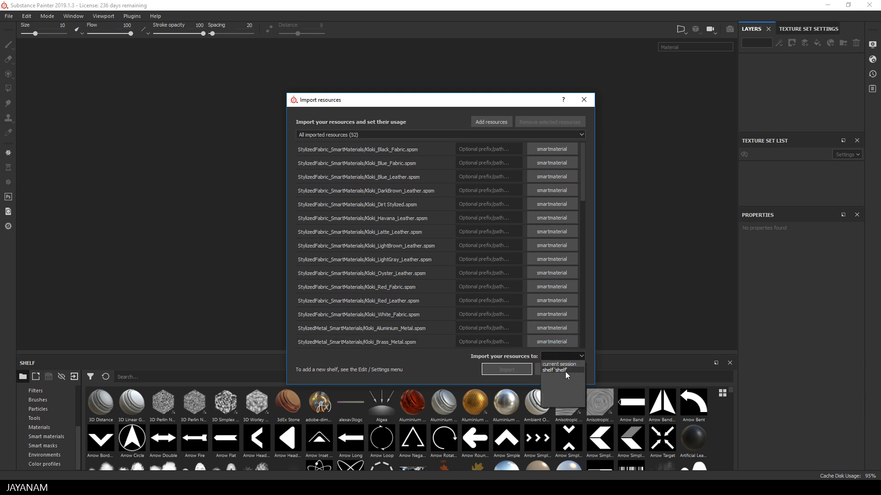
click(564, 371)
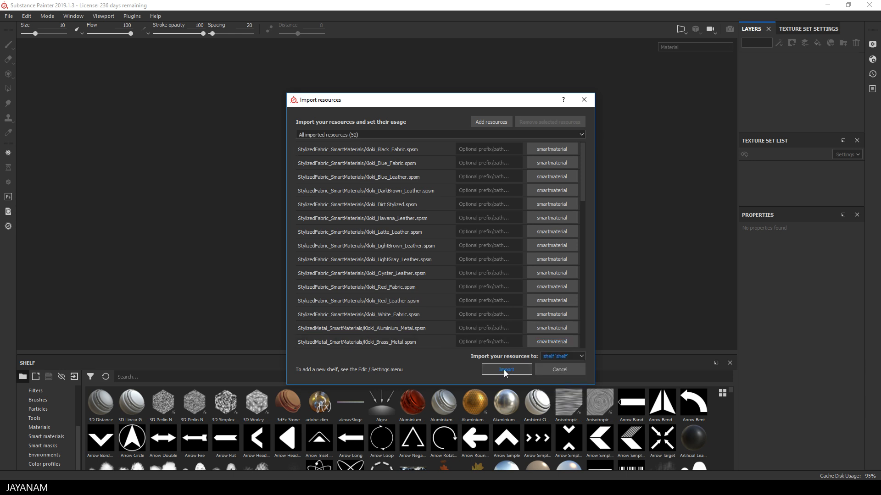
click(560, 370)
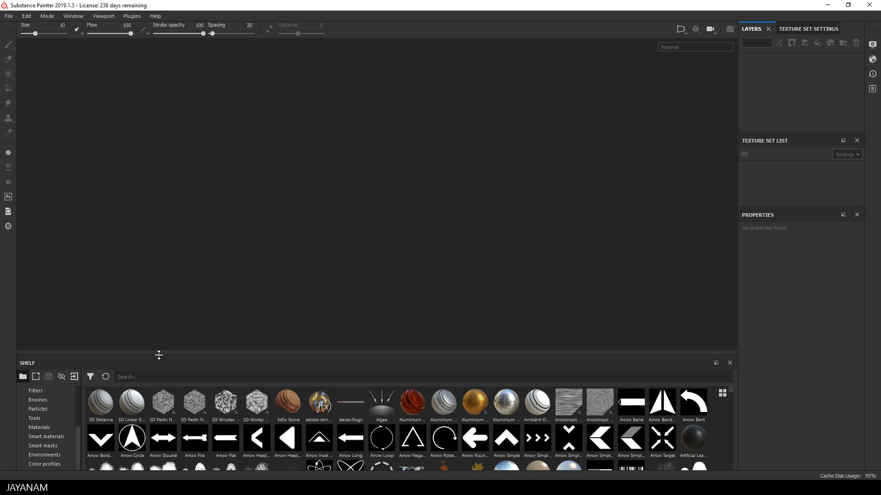
Filter the shelf's resources by the search term kloki.
click(144, 377)
text(kloki)
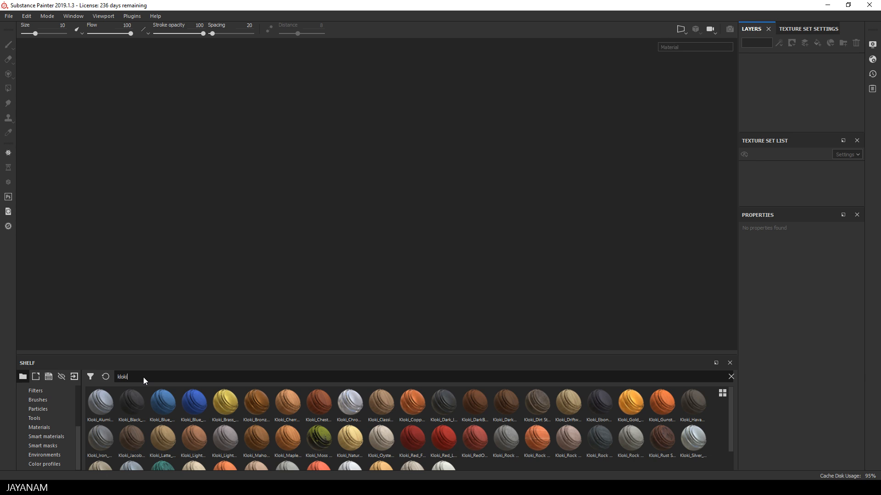
mouse_move(164, 403)
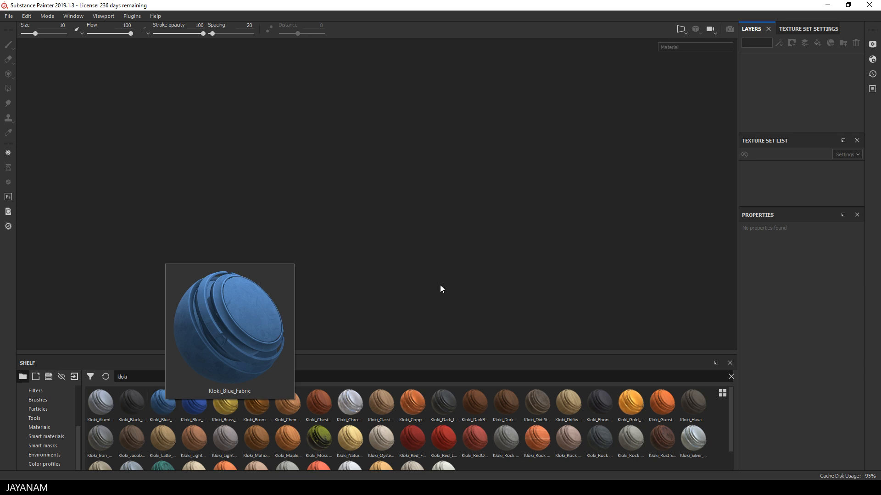
mouse_move(452, 399)
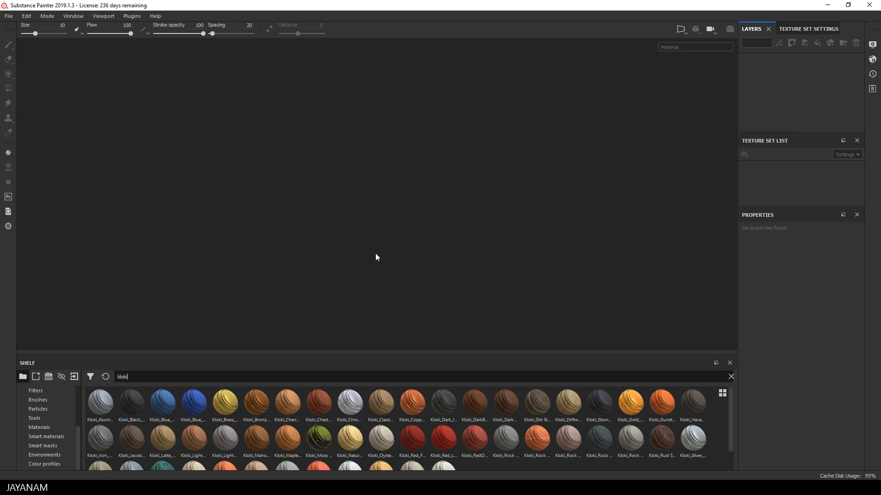
Start a new project with DirectX normal map format and SM_Flintlock.fbx from the Stylized Smart Material Collection folder as its mesh.
click(8, 15)
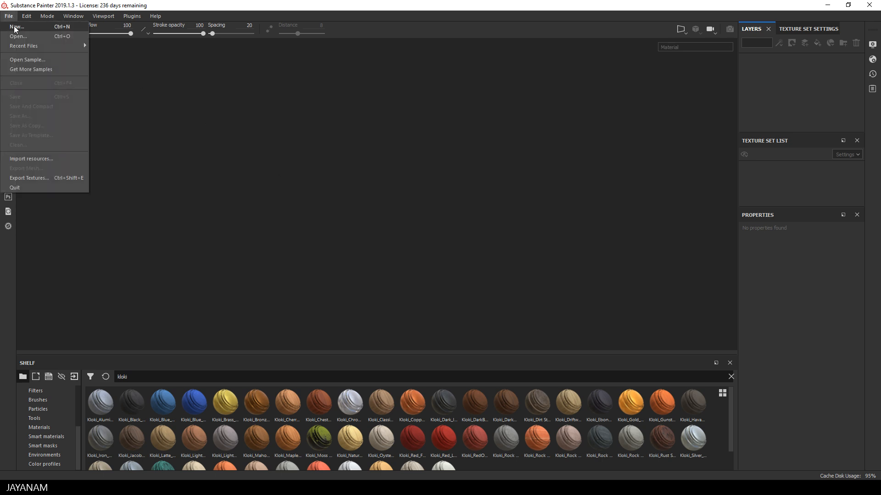
click(16, 26)
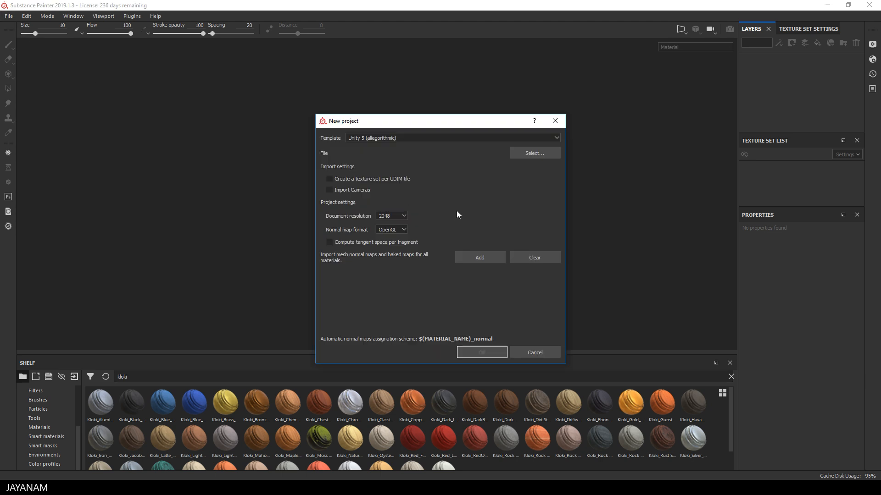
click(393, 229)
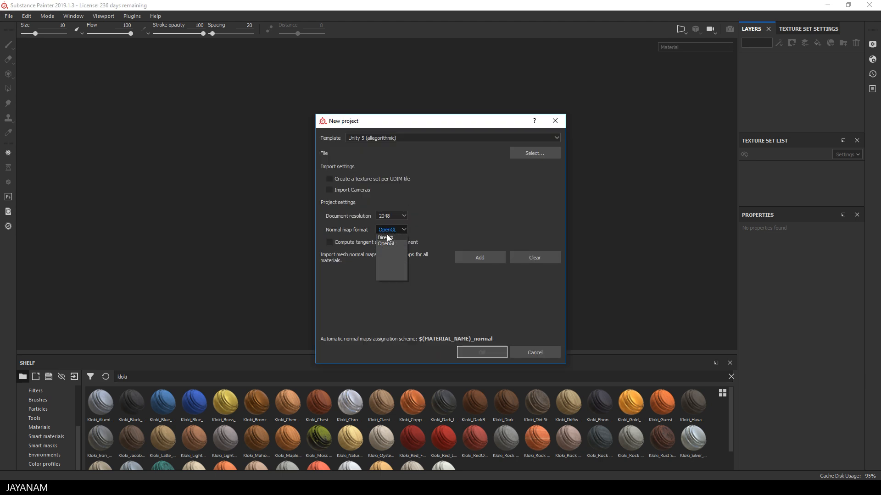
click(389, 237)
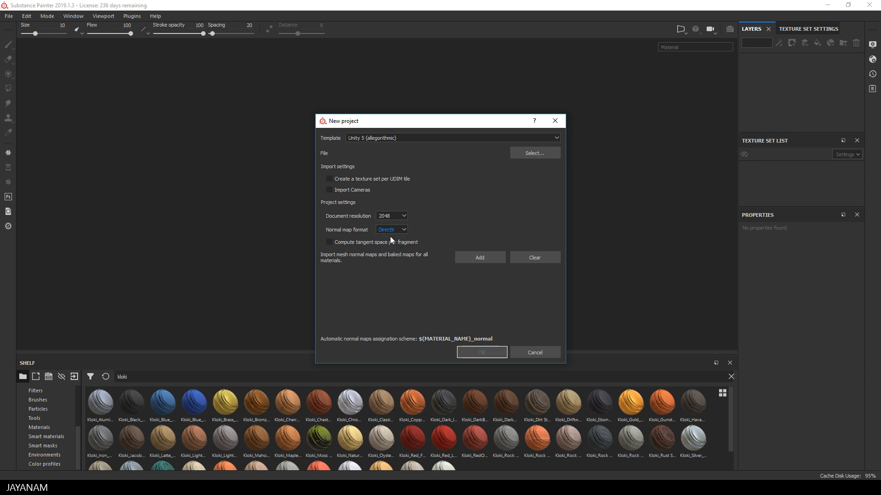
click(533, 155)
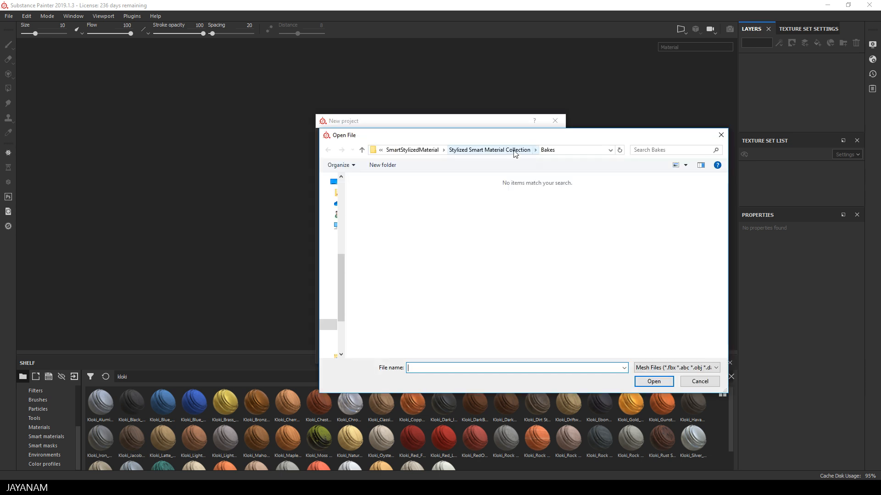
click(515, 151)
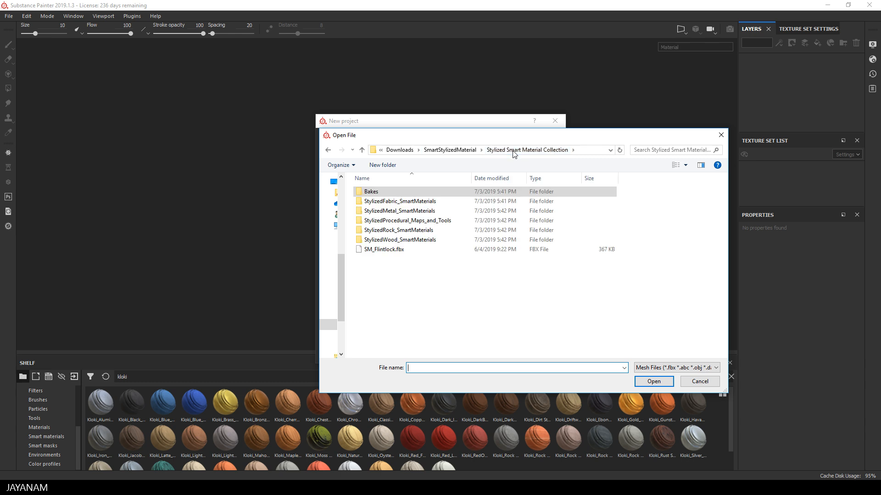
click(367, 250)
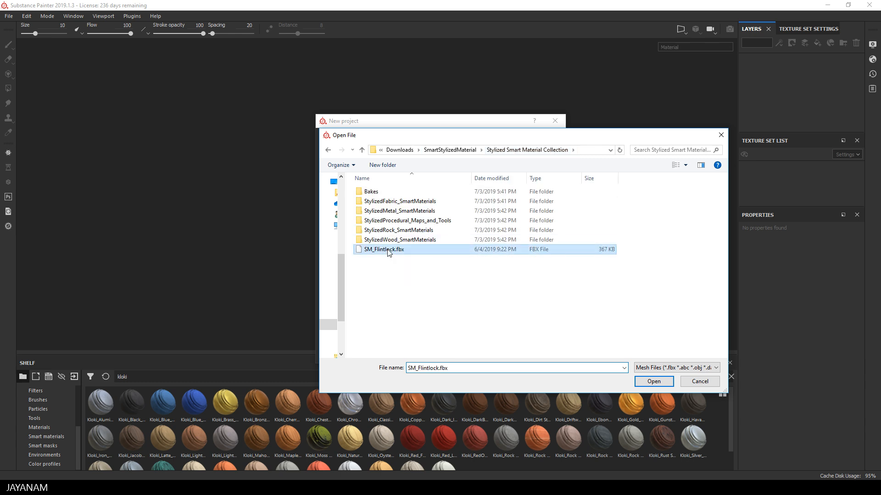
click(653, 381)
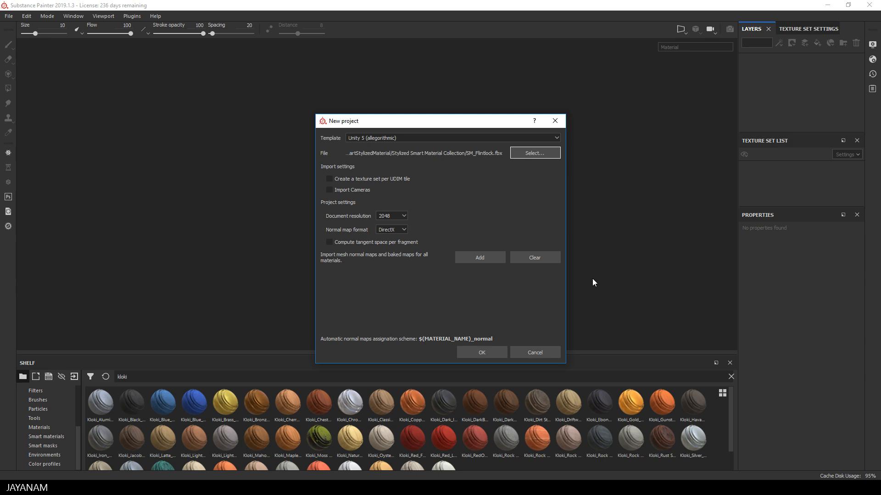
Add all six Flintlock baked map images from the Bakes folder and create the project.
click(476, 257)
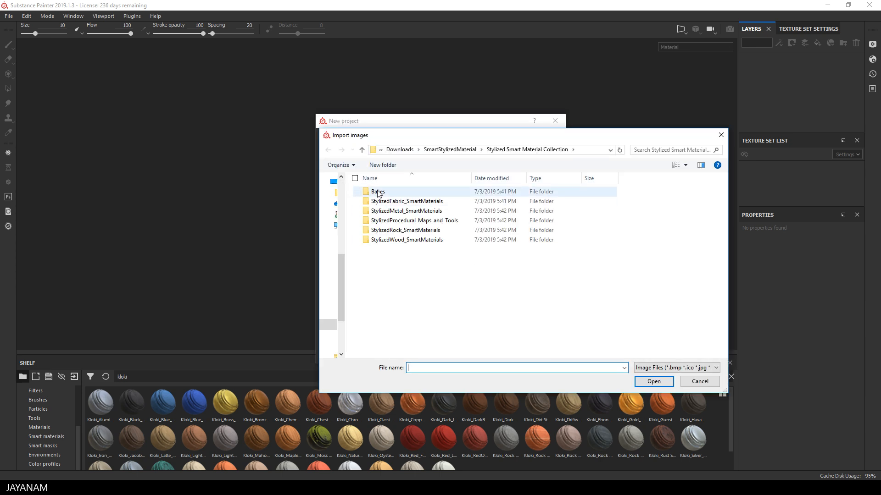
double_click(378, 191)
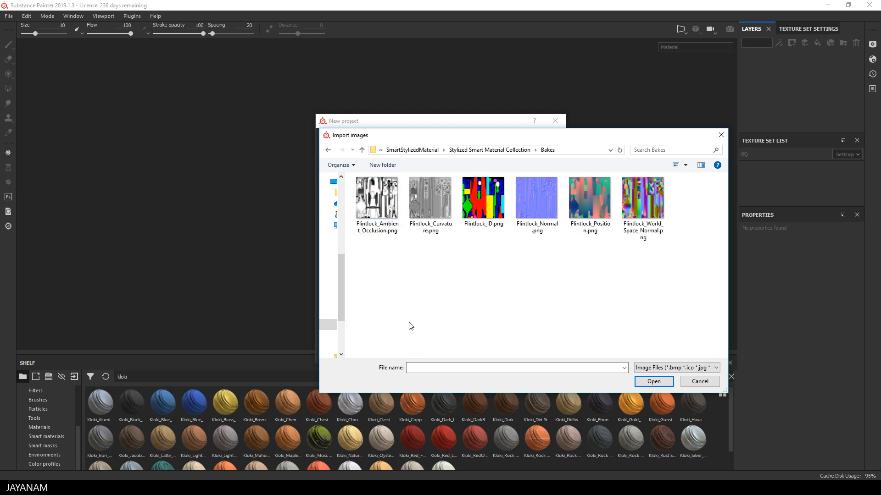
click(374, 216)
shift+click(651, 208)
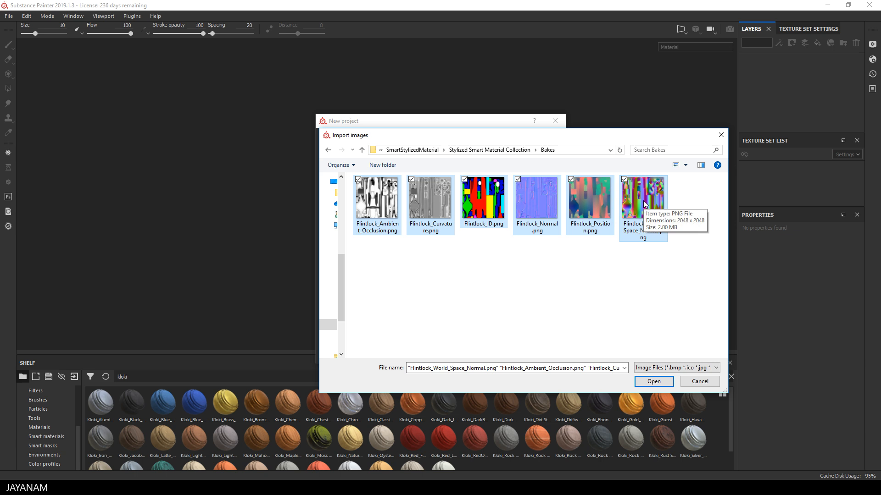
click(654, 382)
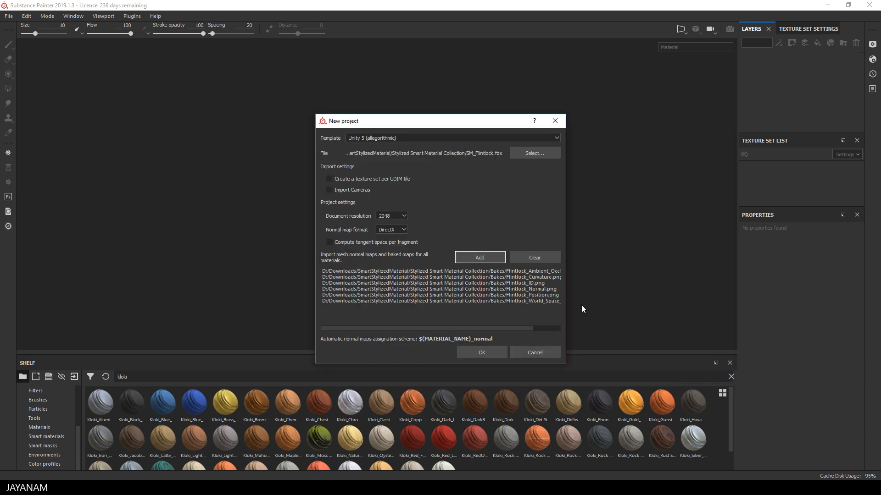
click(478, 353)
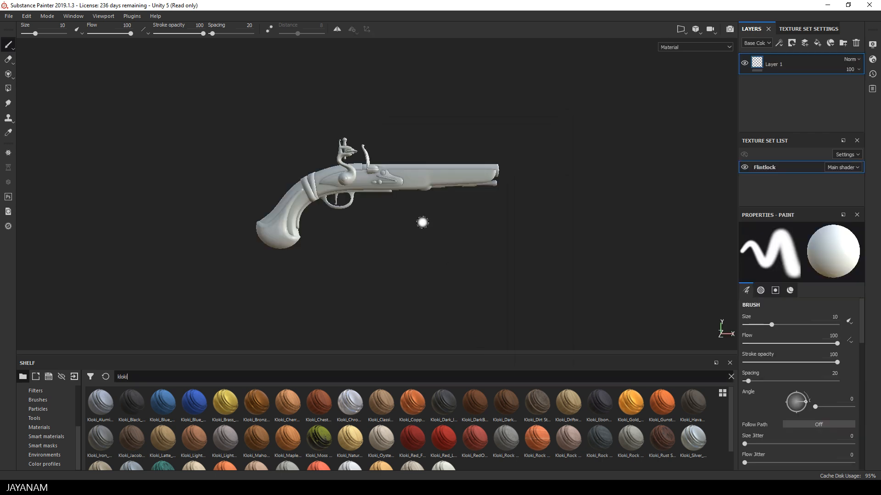
Assign Flintlock_Normal as the normal map and Flintlock_World_Space_Normal as the world space normal map of the Flintlock texture set.
alt+drag(429, 222, 428, 247)
scroll(426, 246, up, 3)
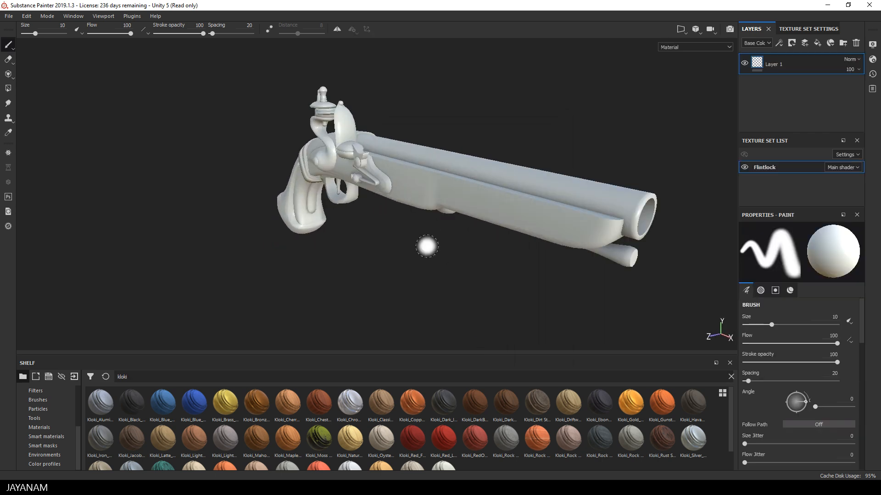
mouse_move(427, 246)
shift+right_down()
mouse_move(482, 240)
mouse_move(452, 242)
shift+right_up()
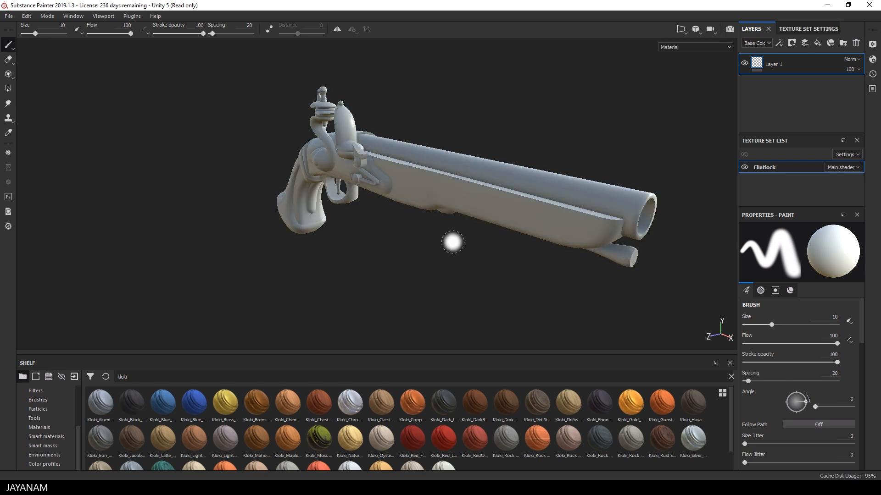
click(805, 28)
scroll(775, 119, down, 10)
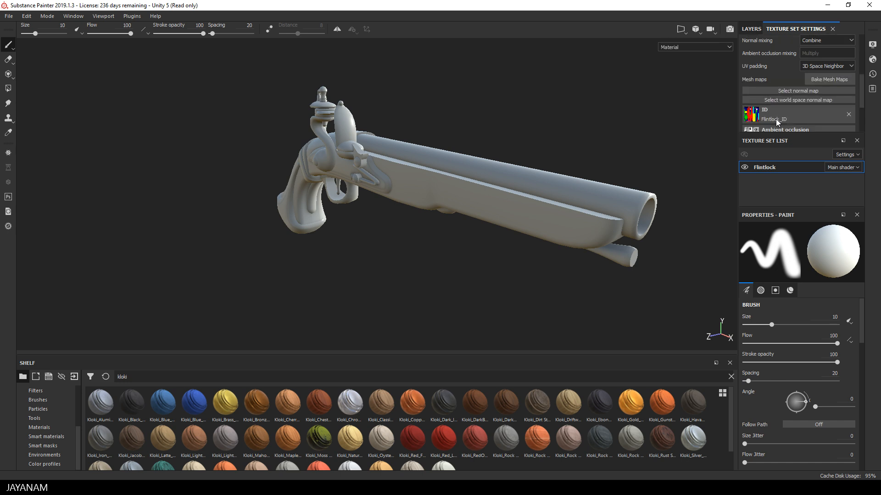
scroll(777, 122, up, 2)
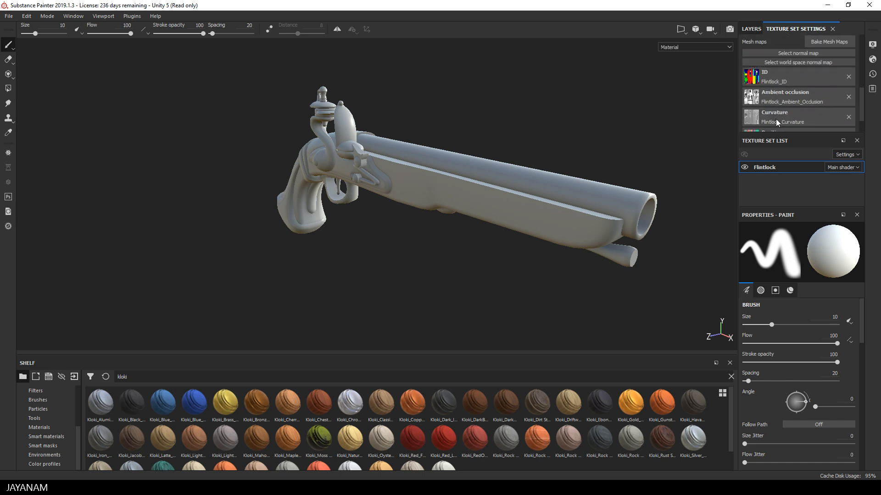
click(797, 54)
click(838, 84)
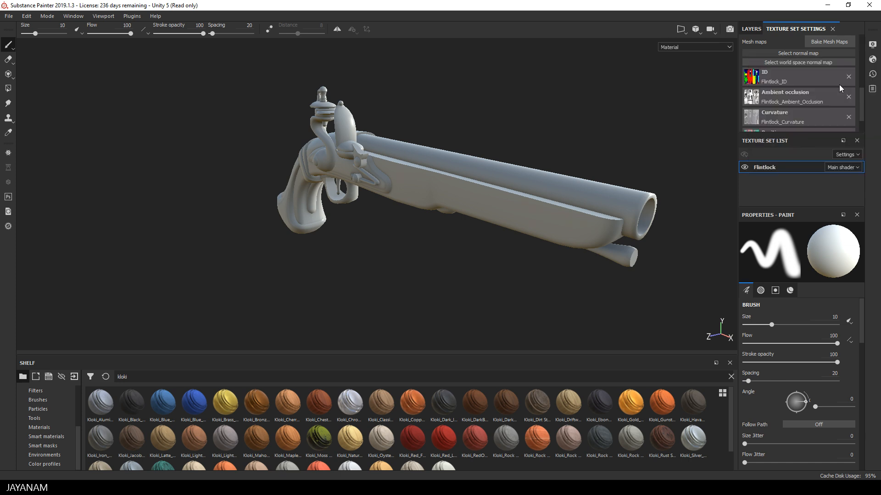
click(809, 73)
click(761, 129)
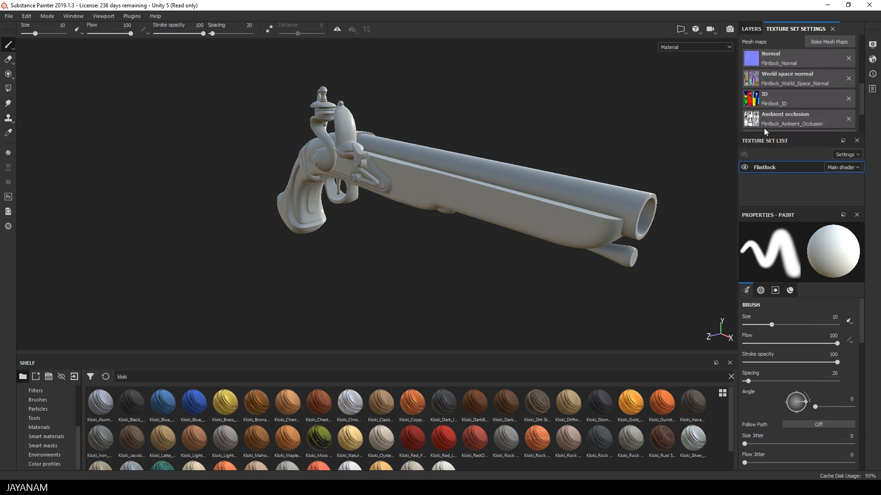
Apply the Kloki mahogany wood smart material to the whole flintlock pistol.
alt+drag(613, 138, 528, 154)
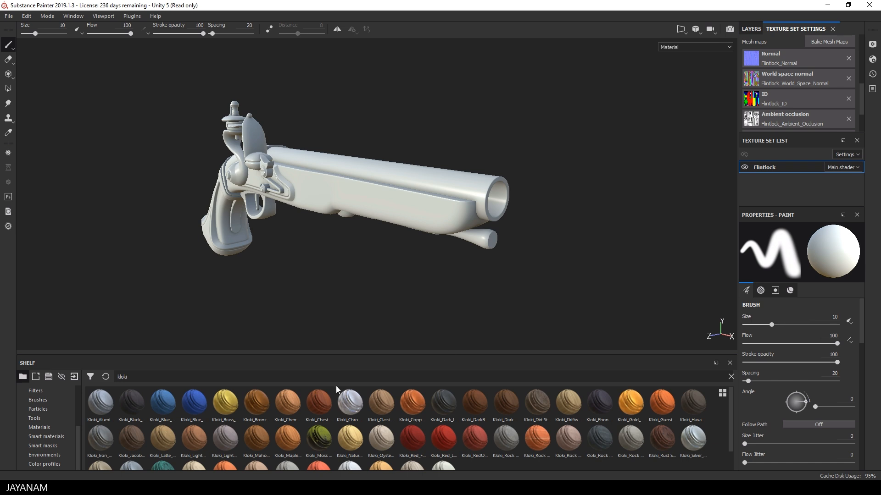
drag(257, 444, 414, 206)
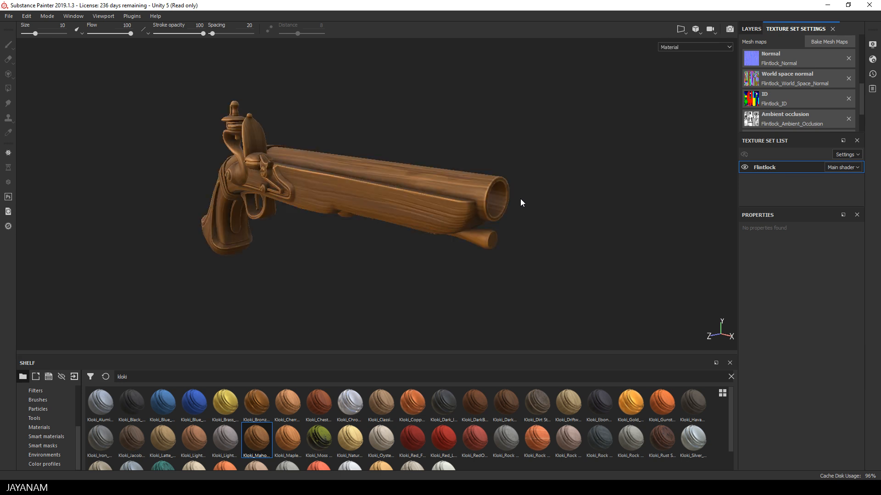
scroll(802, 84, up, 5)
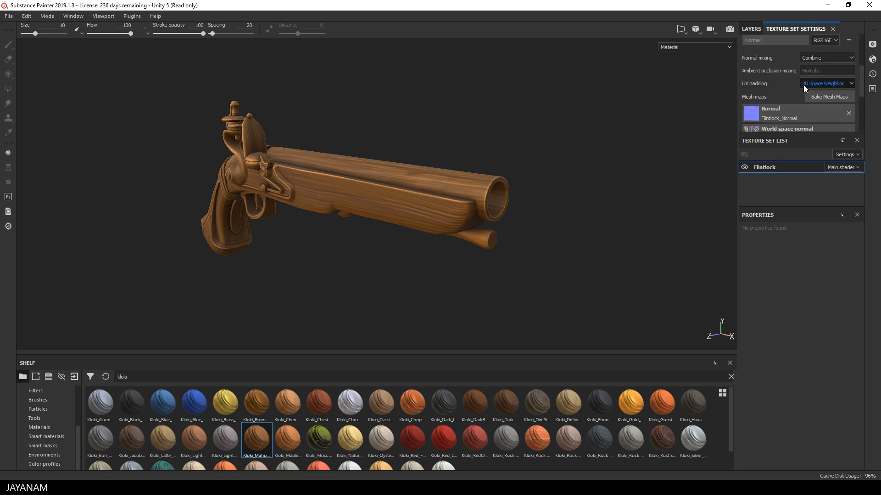
scroll(803, 87, up, 1)
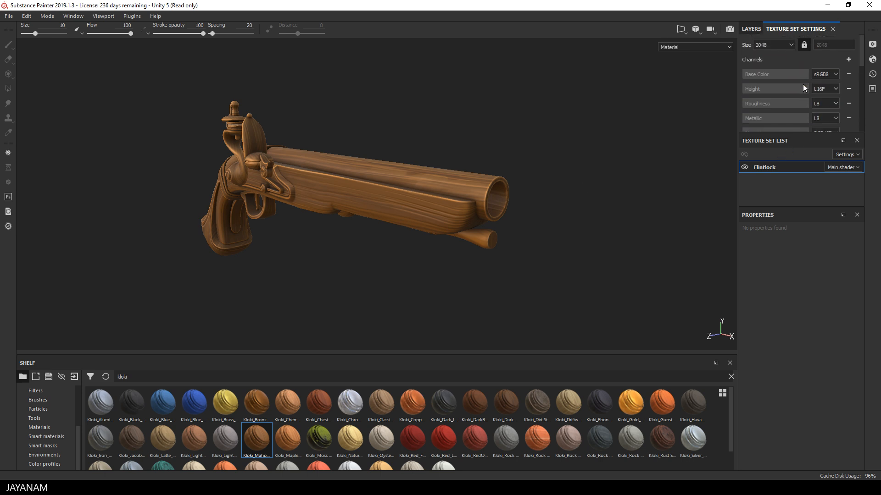
Add the Kloki_Chrome_Metal smart material to the pistol and limit it to the yellow barrel with a color selection mask.
click(753, 29)
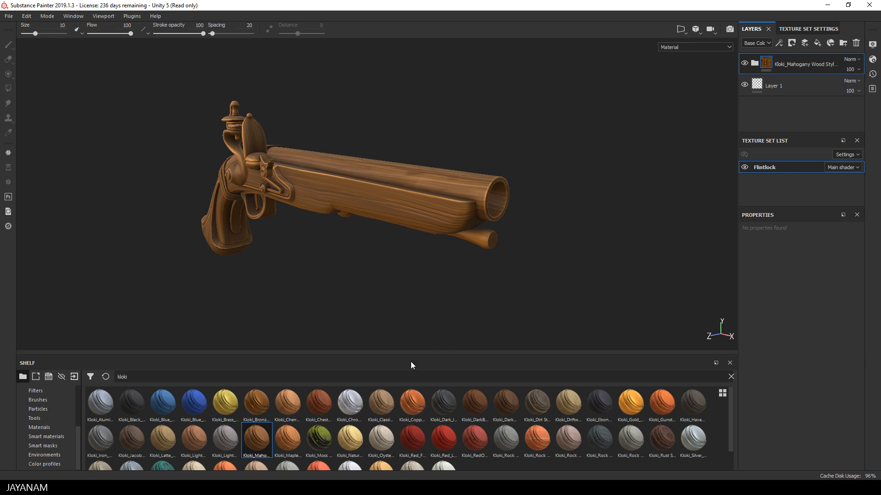
drag(360, 406, 526, 163)
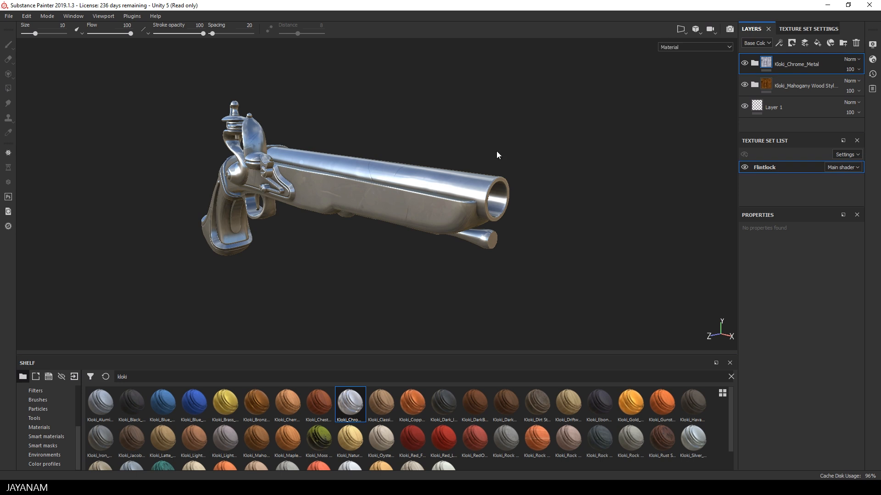
right_click(784, 63)
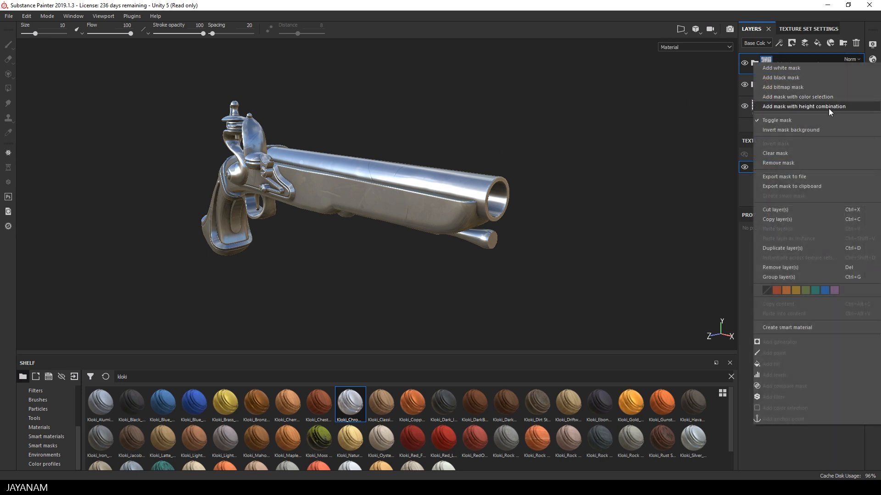
click(821, 97)
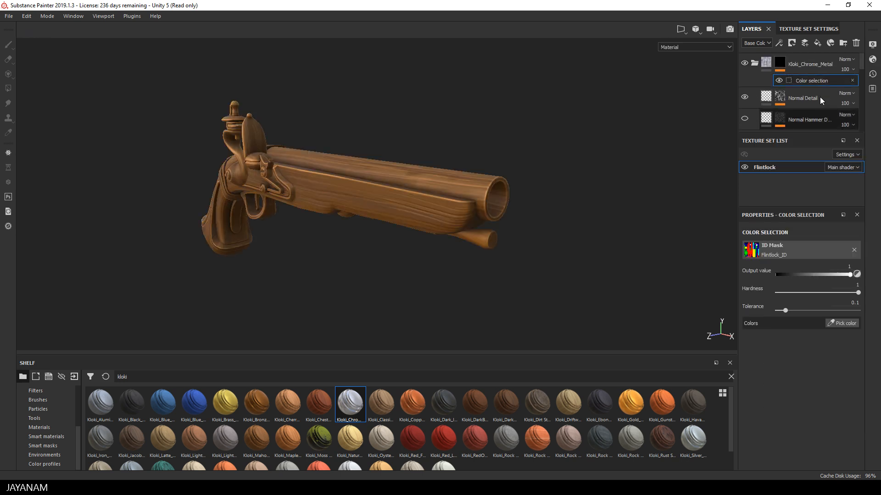
click(842, 323)
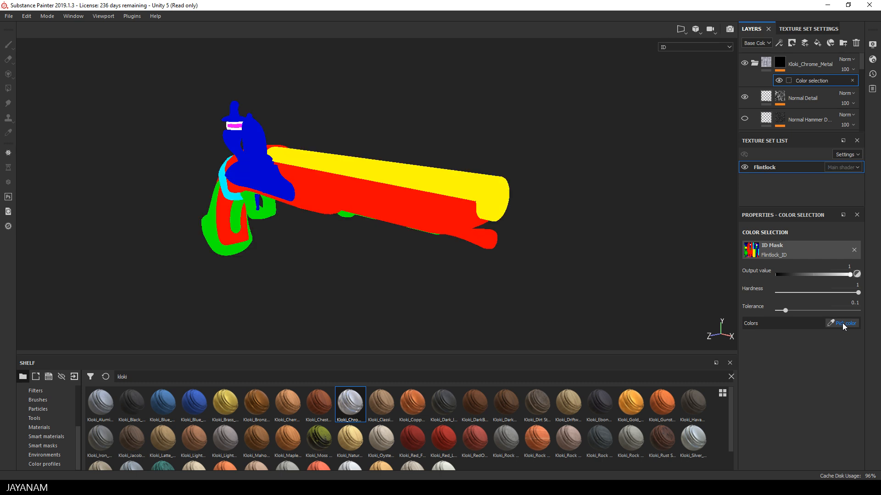
click(476, 181)
mouse_move(532, 131)
alt+mouse_down()
mouse_move(456, 161)
mouse_move(523, 134)
alt+mouse_up()
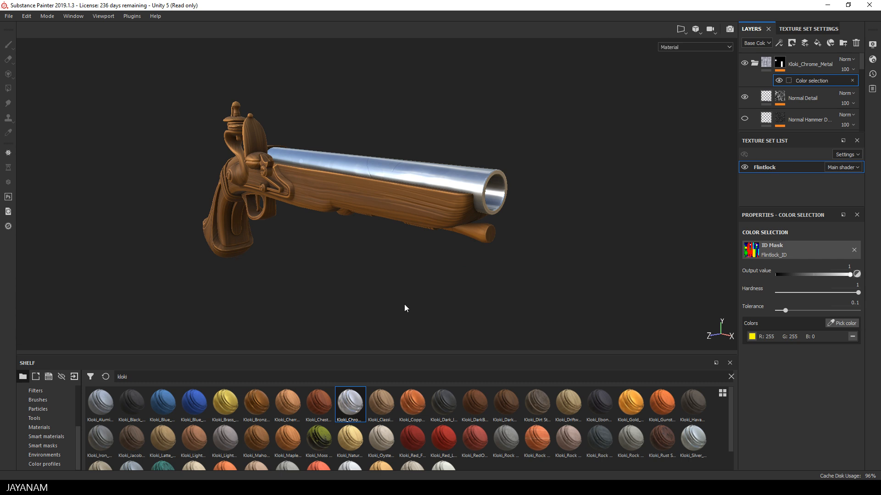
Add the Kloki_Steel_Gray_Metal smart material and limit it to the blue firing-lock parts with a color selection mask.
scroll(405, 439, down, 1)
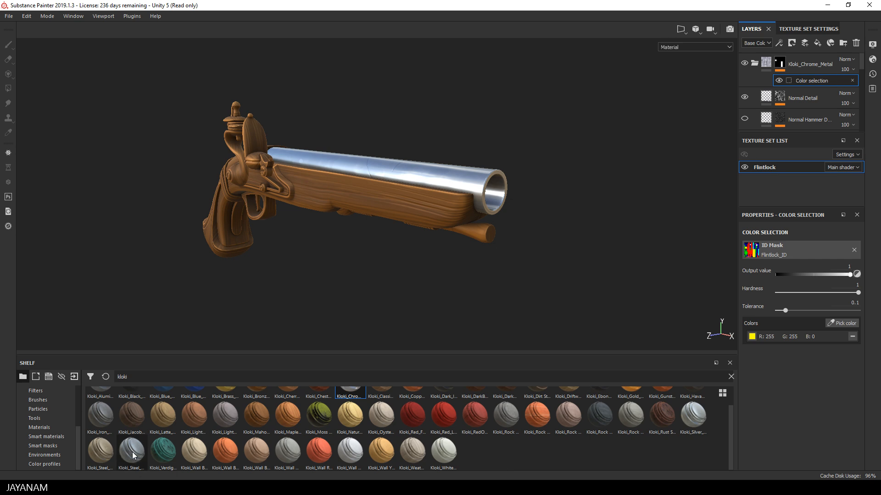
mouse_move(134, 455)
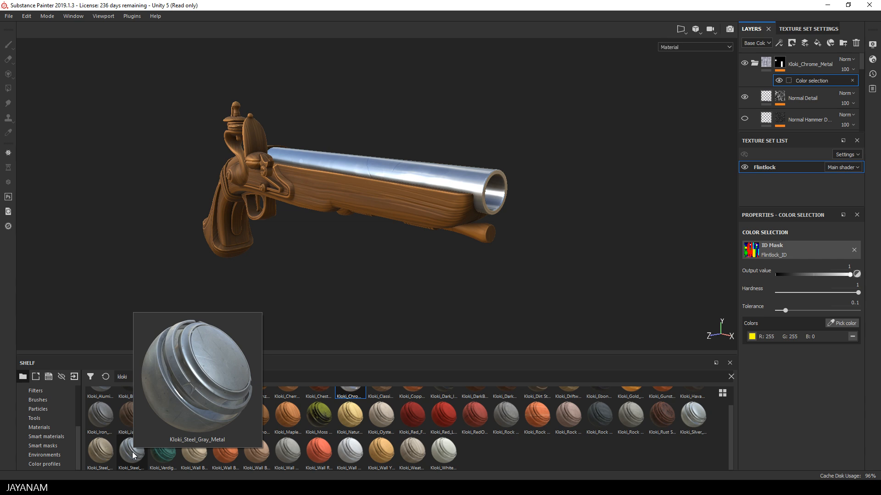
drag(134, 455, 352, 191)
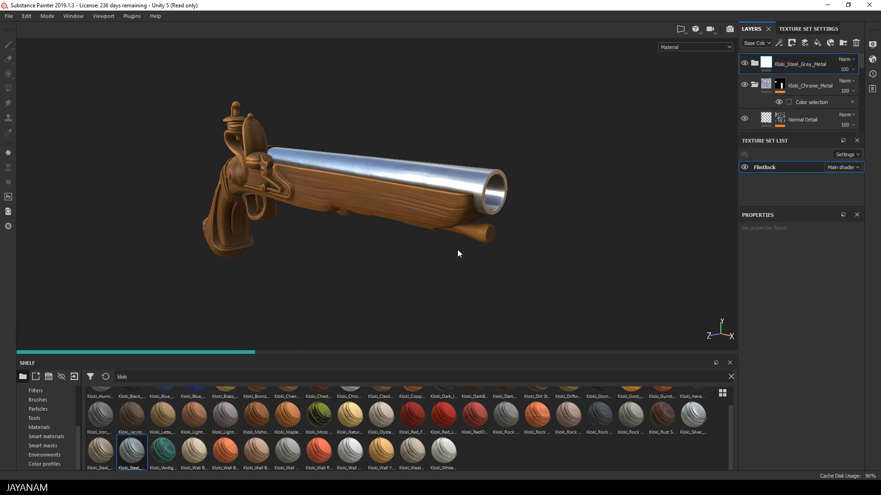
right_click(782, 62)
click(802, 97)
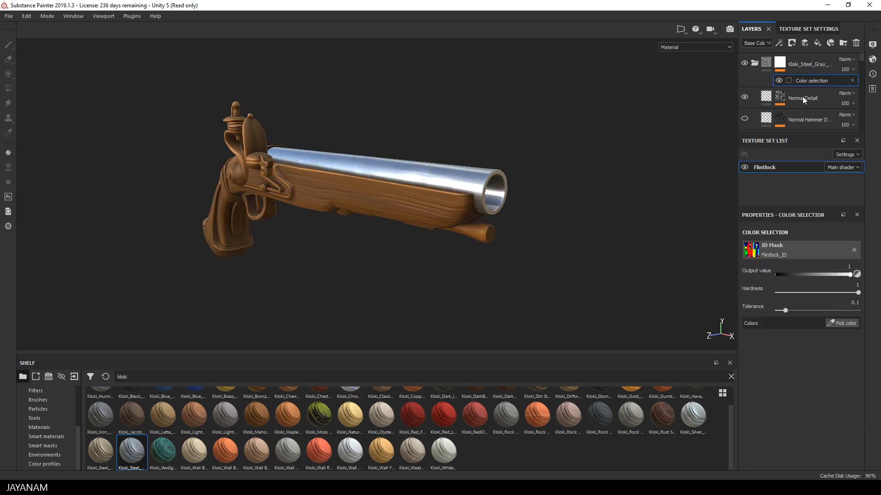
click(847, 324)
click(258, 160)
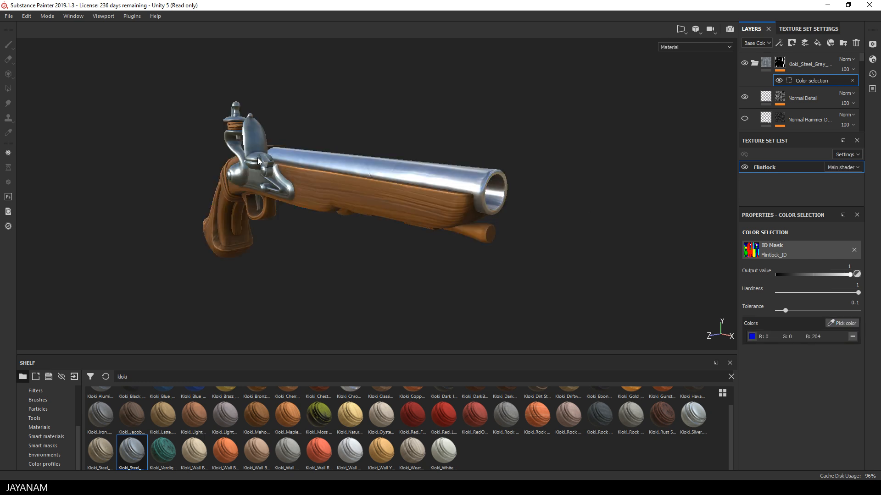
Extend the gray steel's color selection with the green ID color of the trigger guard and grip fittings.
click(842, 323)
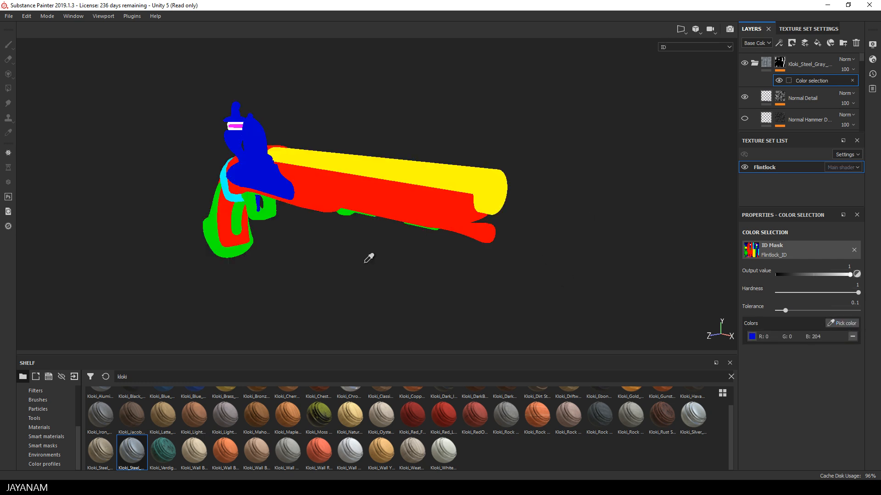
click(269, 215)
alt+drag(255, 229, 284, 228)
alt+middle_drag(285, 228, 365, 229)
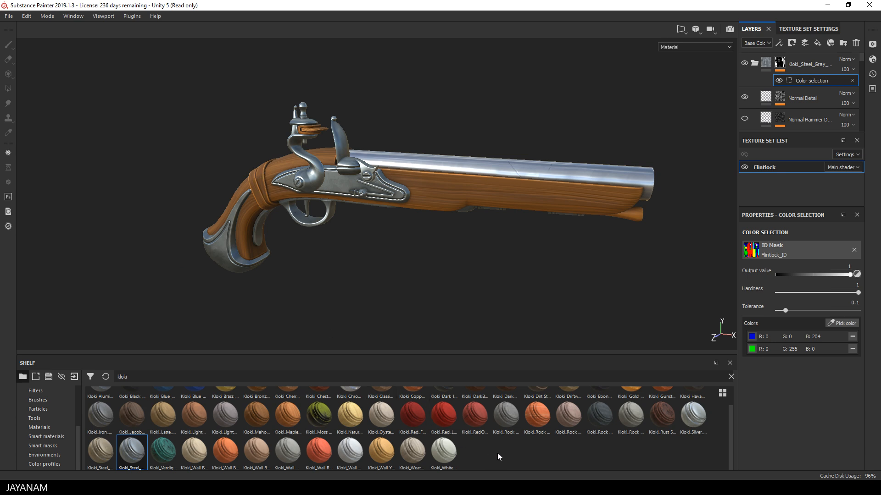
Add the Kloki_Latte_Leather smart material and limit it to the cyan wrap around the grip with a color selection mask.
scroll(497, 452, up, 1)
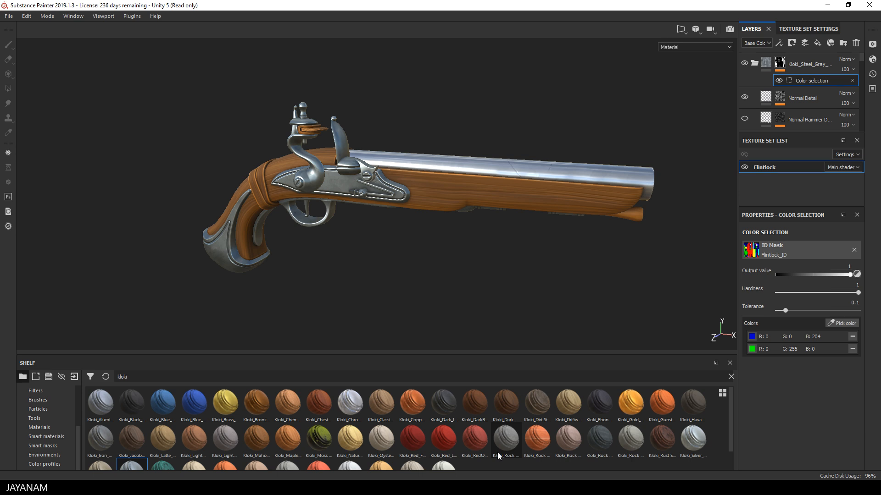
scroll(497, 453, down, 1)
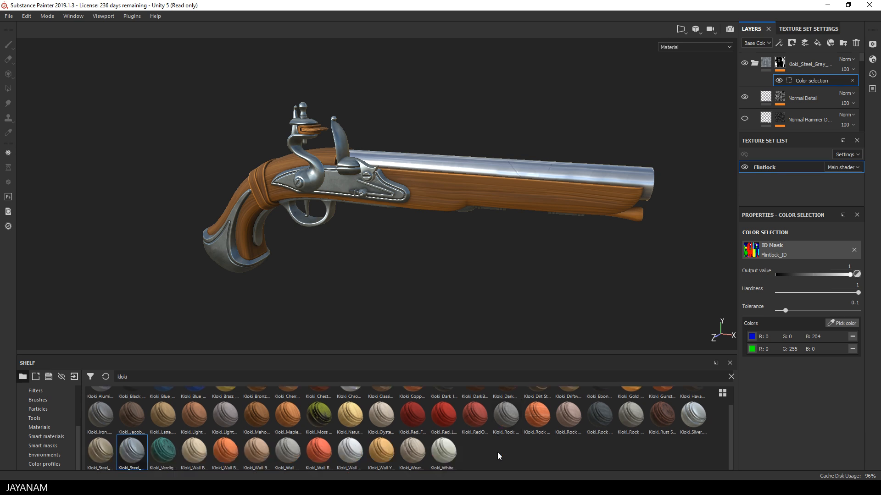
scroll(497, 453, up, 1)
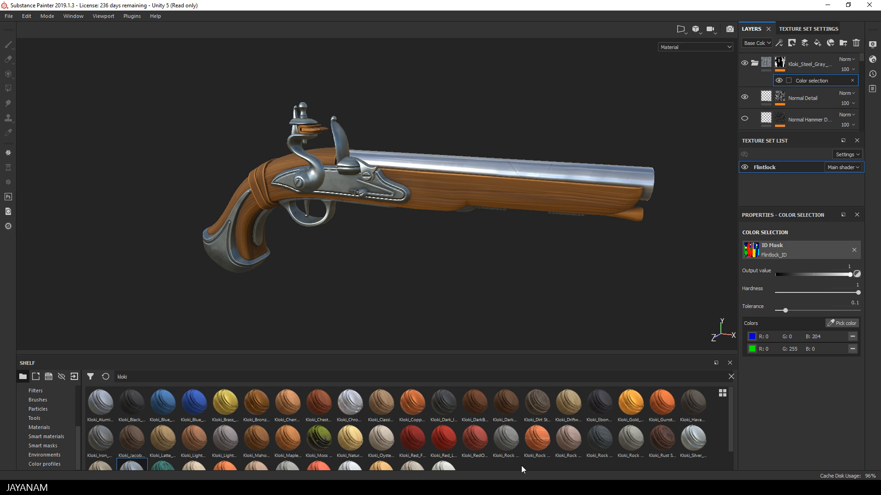
mouse_move(204, 438)
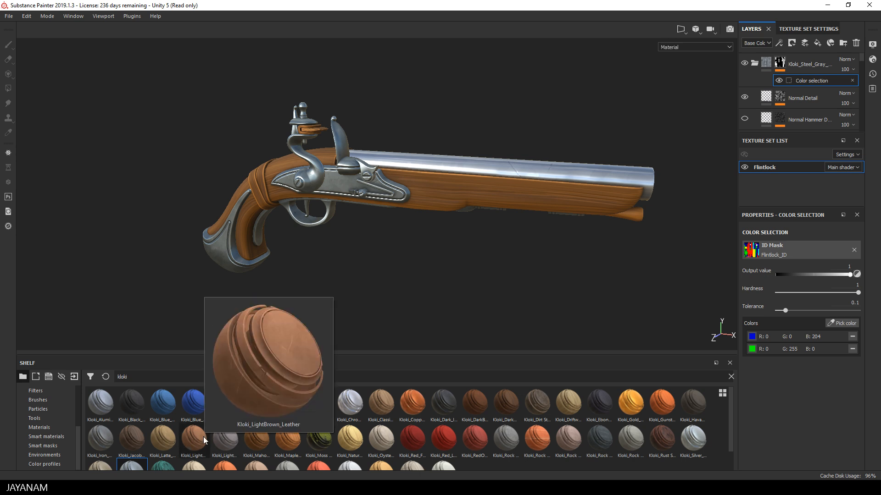
mouse_move(155, 435)
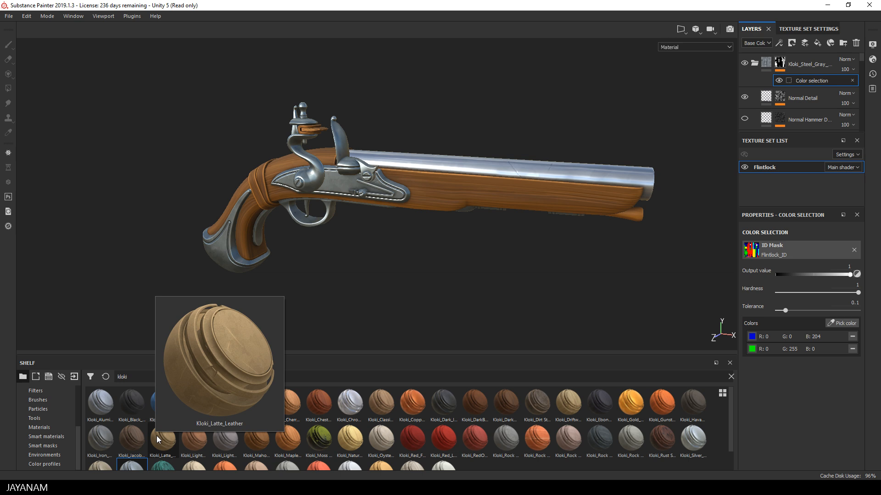
drag(156, 436, 260, 185)
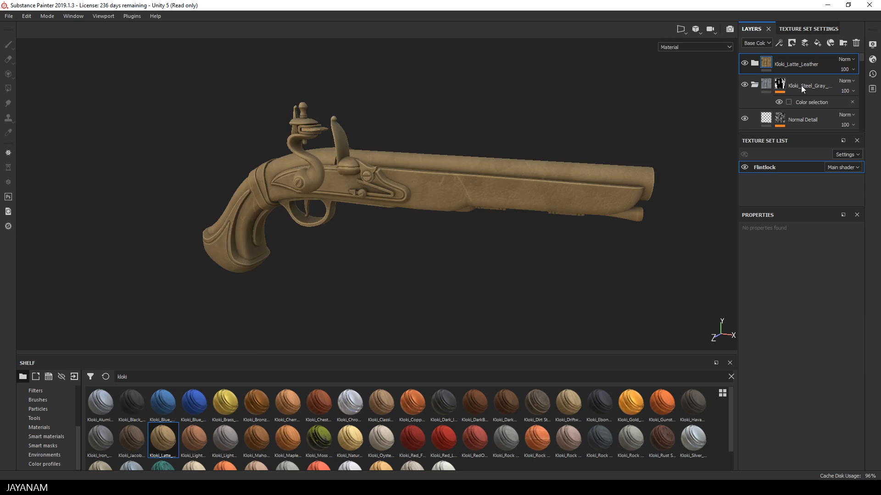
right_click(803, 65)
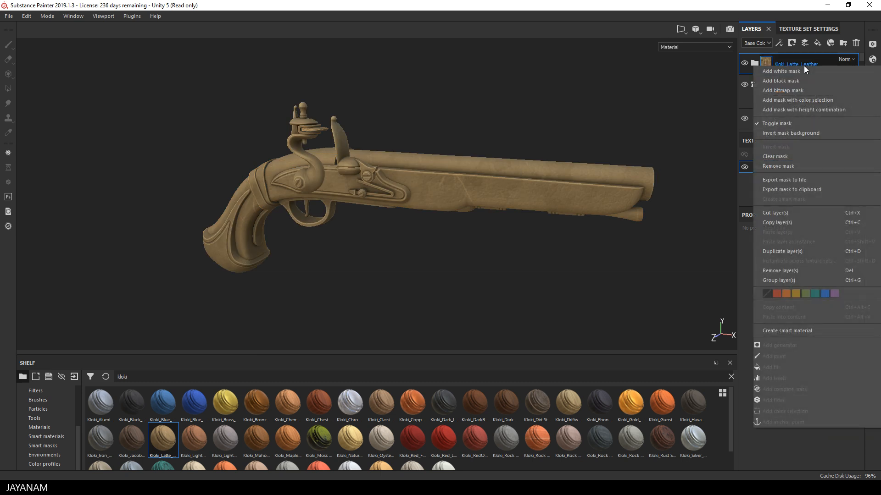
click(798, 99)
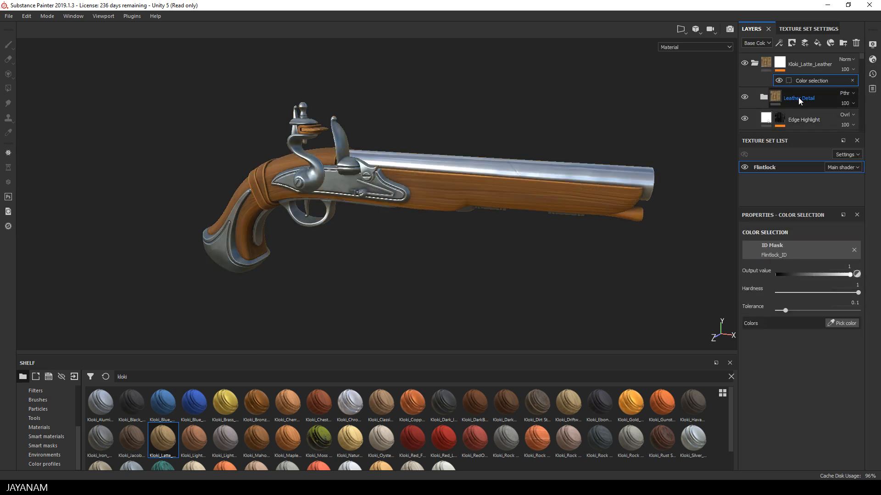
click(842, 324)
click(260, 183)
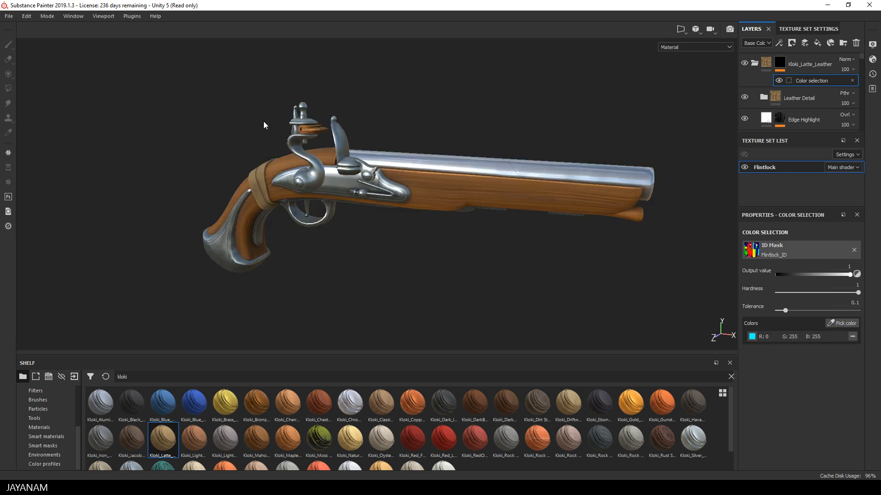
Add the Kloki_LightBrown_Leather smart material and limit it to the white flint holder padding with a color selection mask.
alt+drag(220, 139, 214, 159)
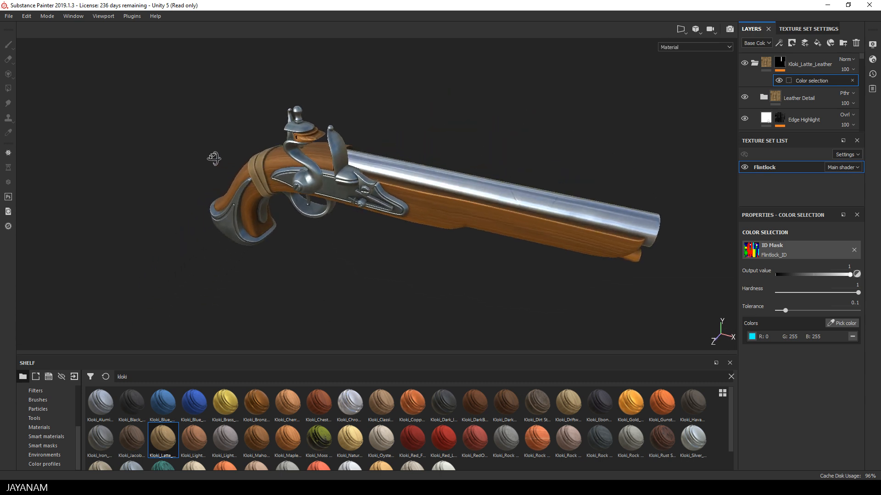
scroll(297, 102, up, 5)
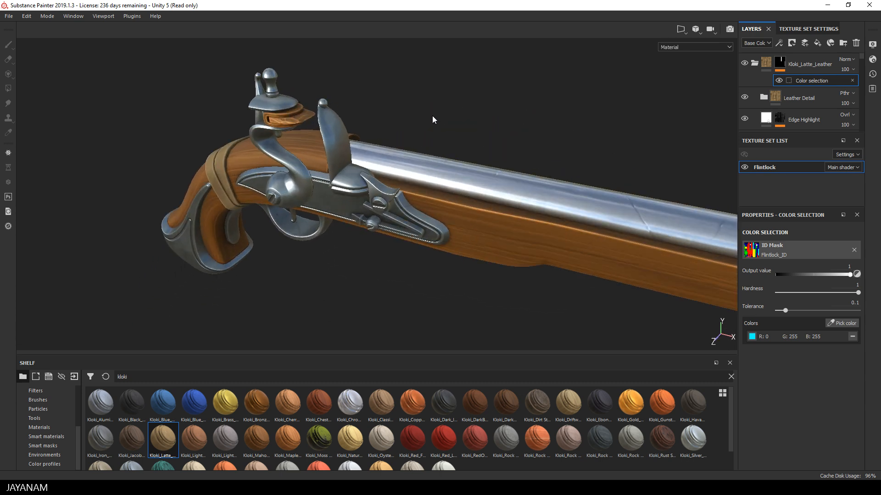
drag(189, 436, 321, 161)
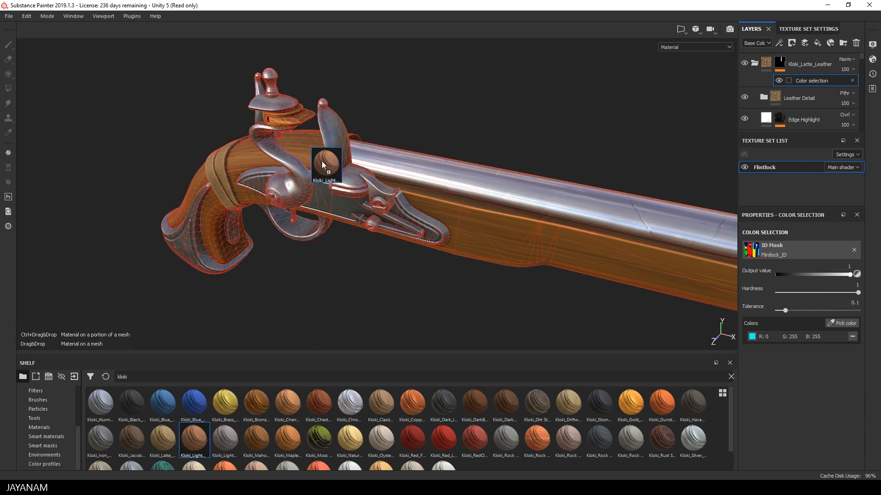
drag(287, 109, 287, 109)
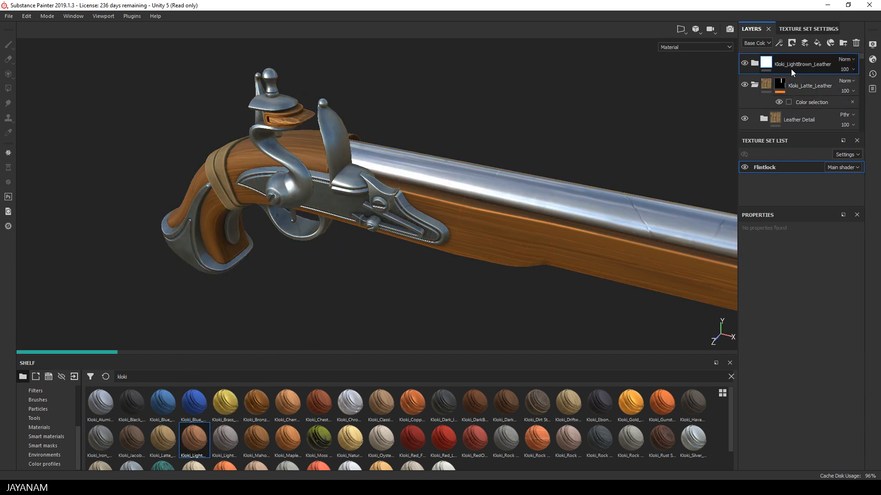
right_click(797, 62)
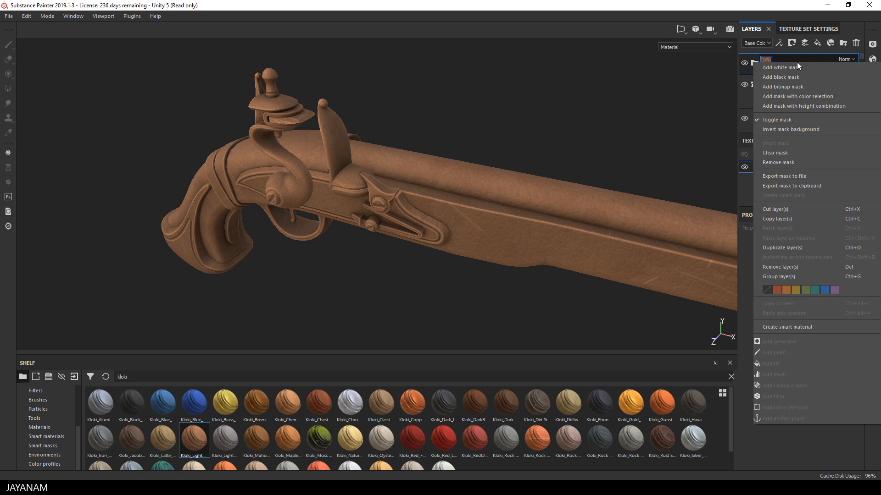
click(805, 97)
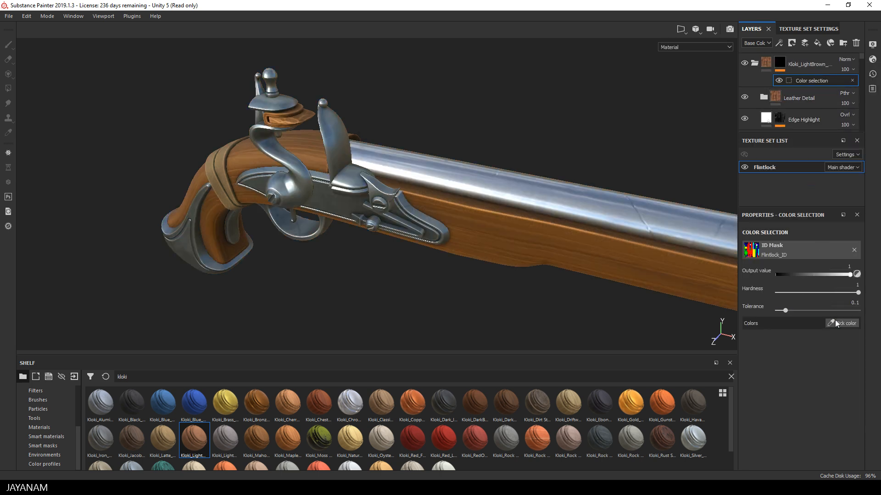
click(843, 324)
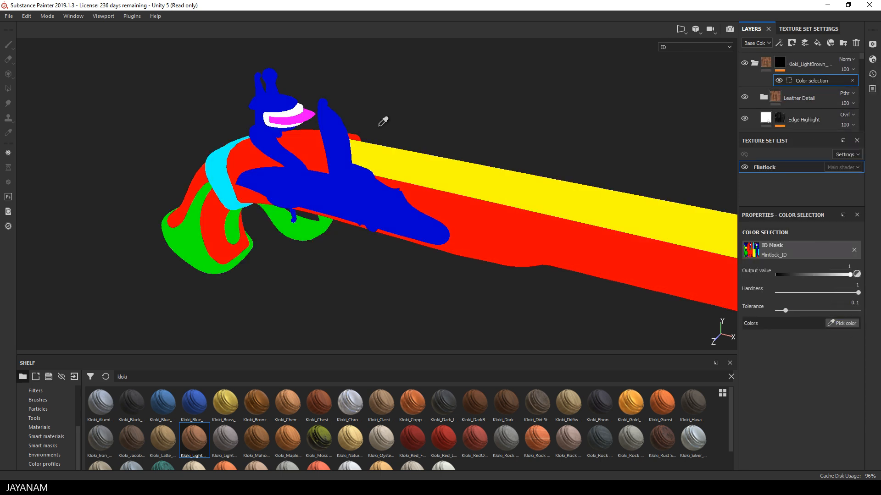
click(292, 113)
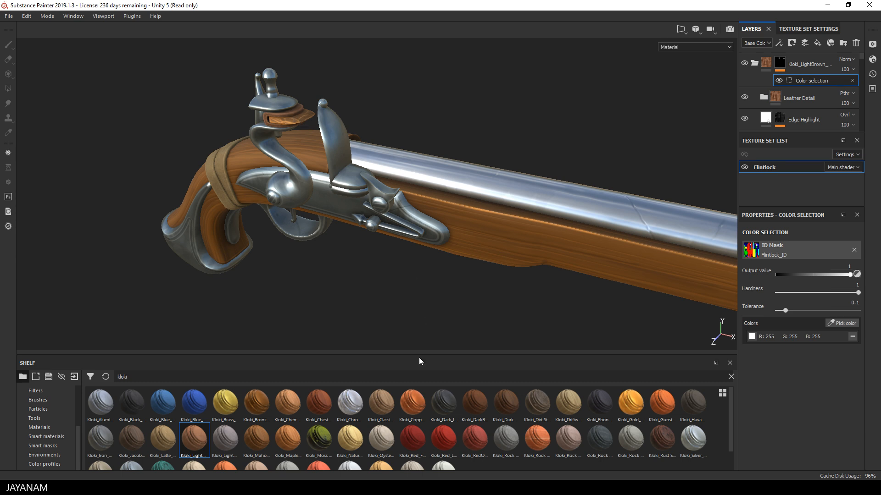
Add the Kloki_Rock Drak Gray smart material and limit it to the magenta flint stone with a color selection mask.
key(1)
mouse_move(598, 439)
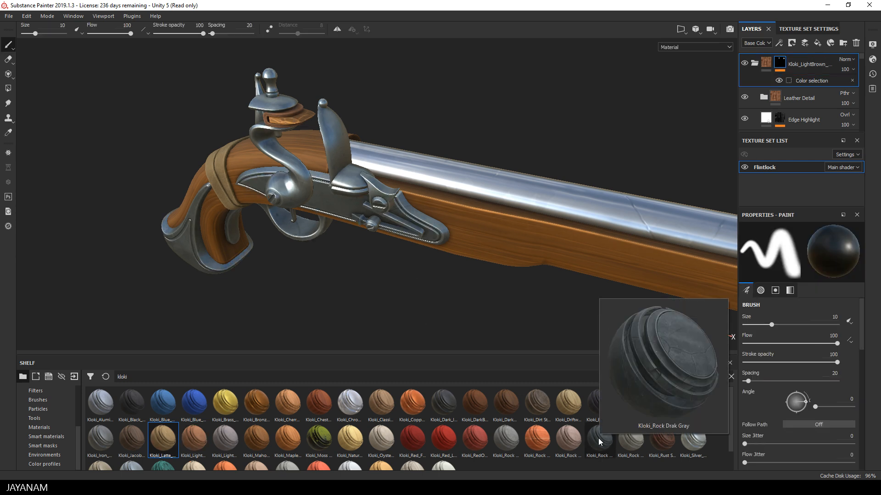
drag(598, 439, 298, 130)
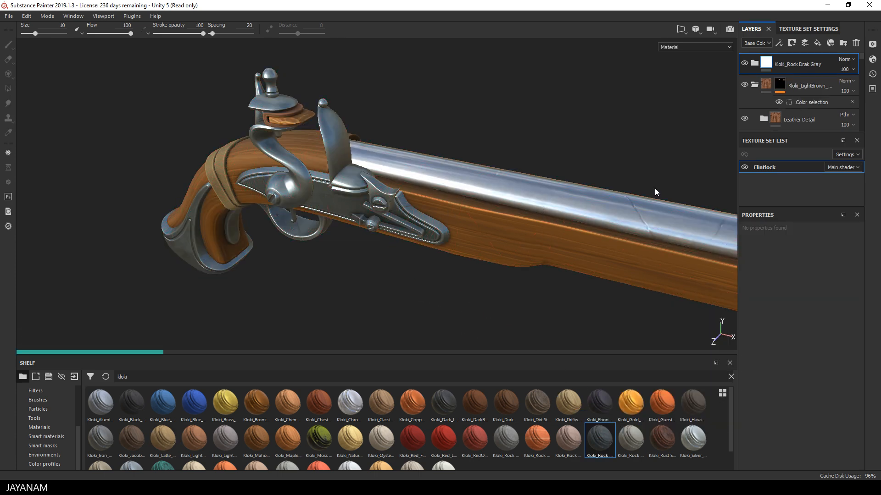
right_click(796, 65)
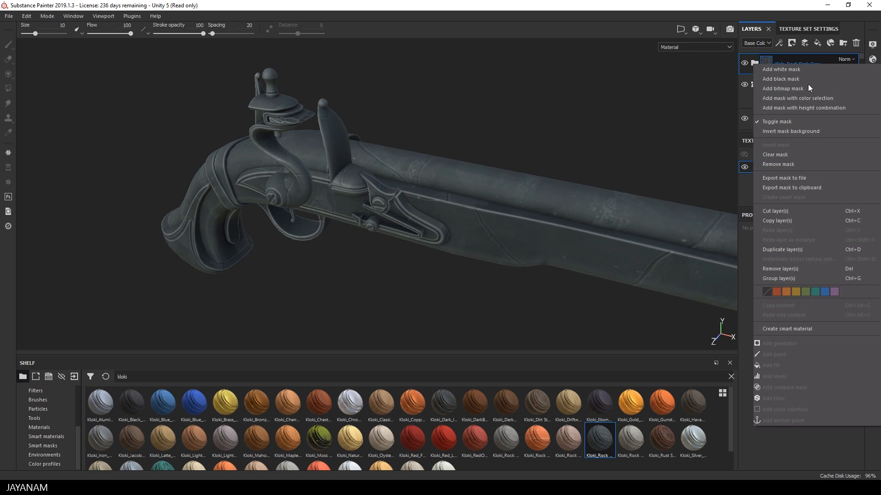
click(803, 100)
click(841, 323)
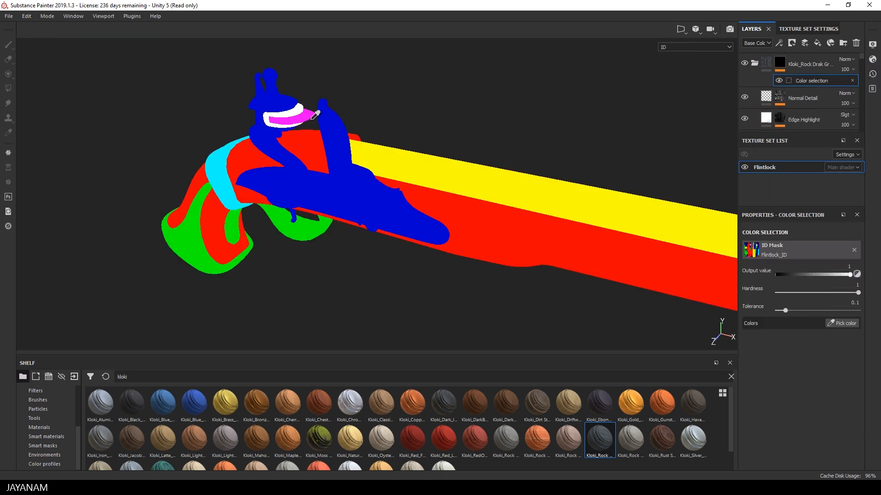
click(308, 119)
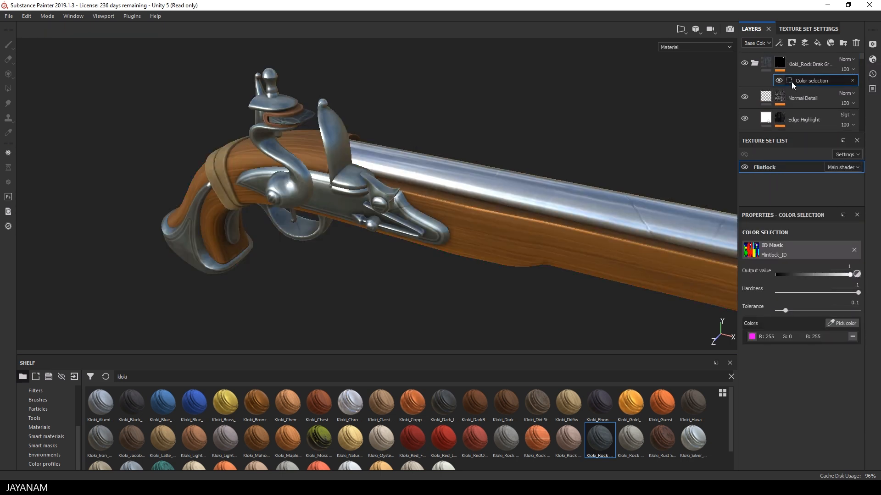
Set the Global Blur of the Edge Highlight curvature generator in the Kloki_Rock Drak Gray material to 0.8.
click(781, 65)
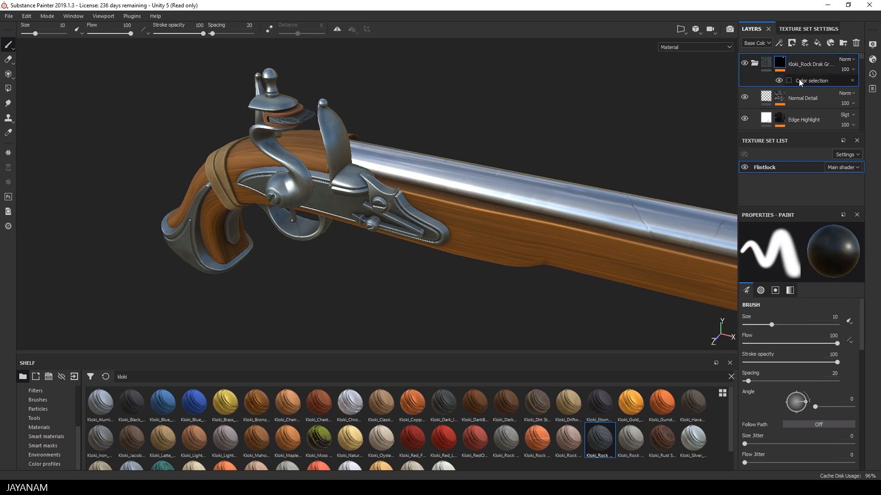
click(763, 63)
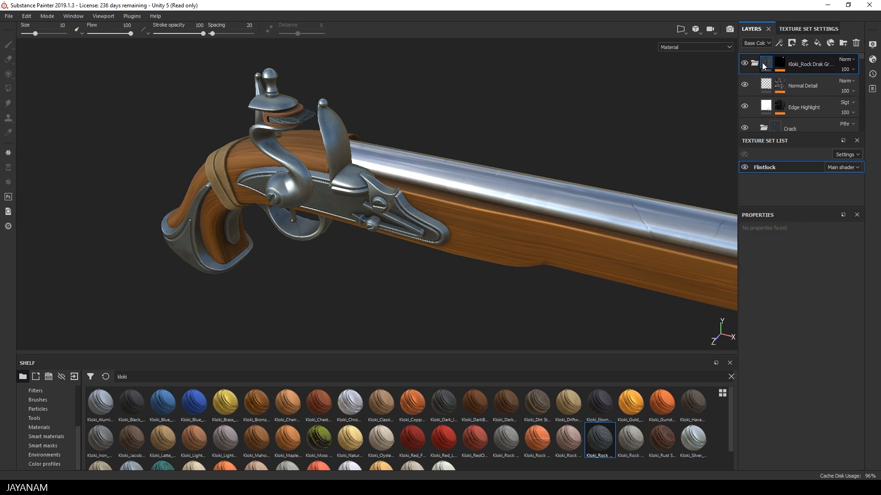
click(780, 106)
scroll(797, 108, down, 1)
click(782, 78)
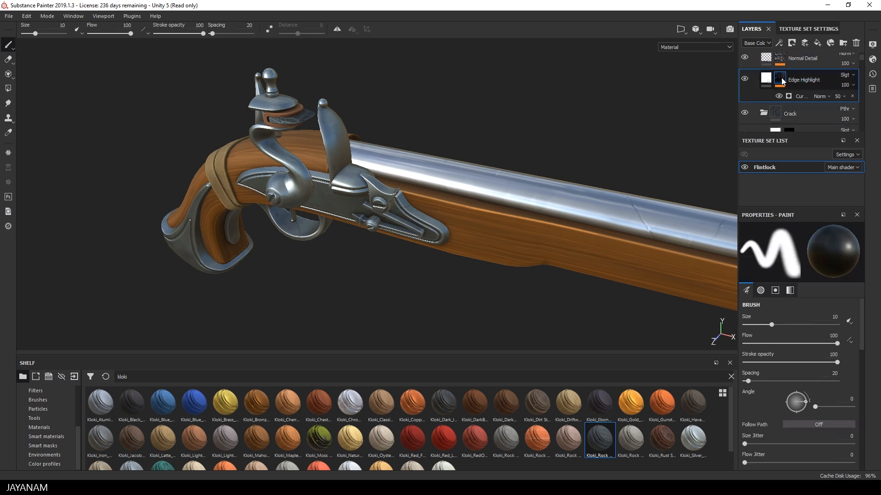
click(790, 95)
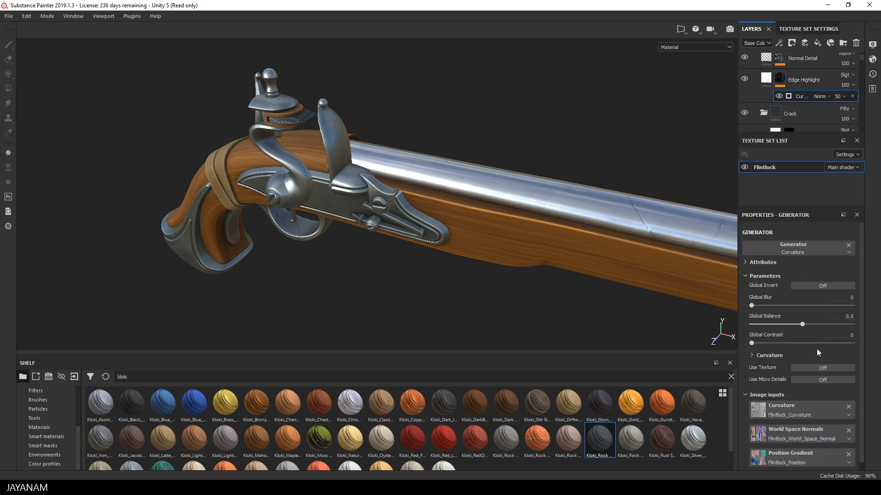
drag(751, 306, 755, 307)
Add the Kloki_Dirt Stylized smart material over the whole pistol.
alt+drag(346, 269, 480, 263)
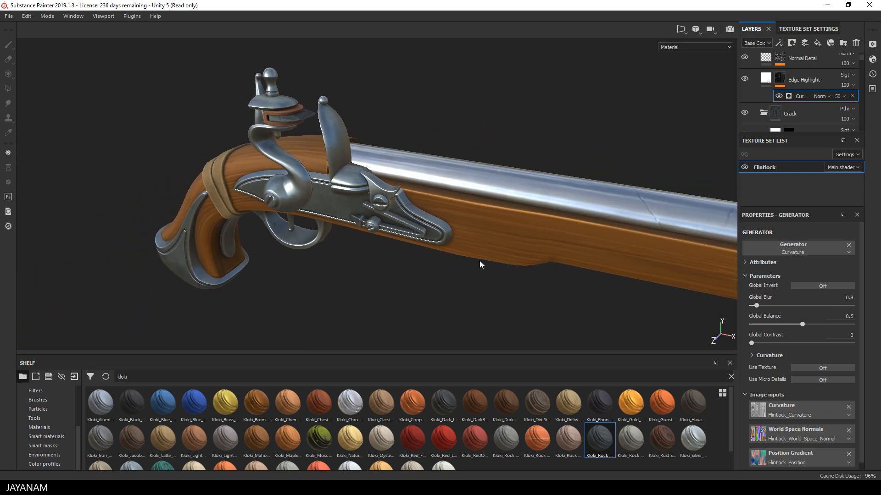
alt+middle_drag(480, 263, 368, 226)
scroll(426, 247, down, 8)
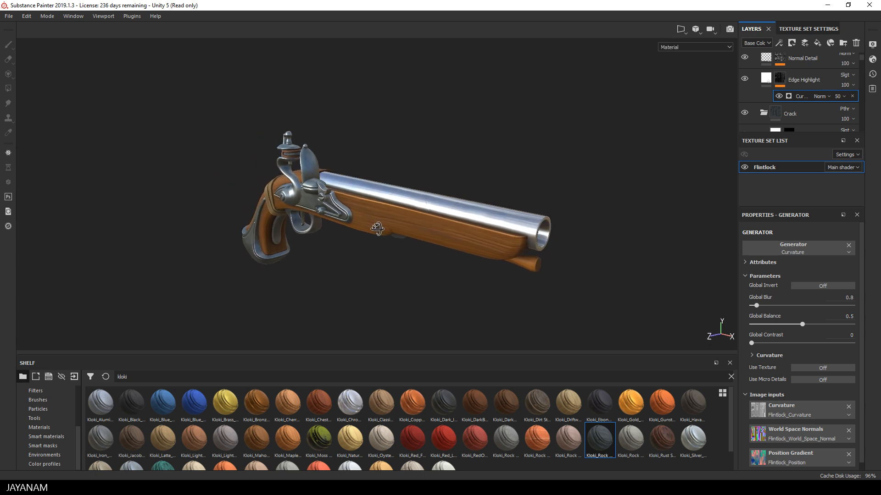
alt+drag(377, 228, 374, 230)
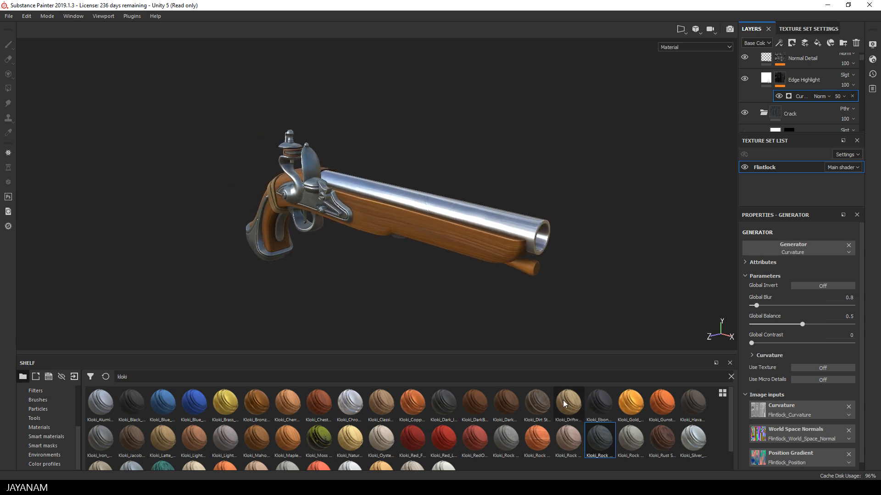
drag(541, 408, 435, 232)
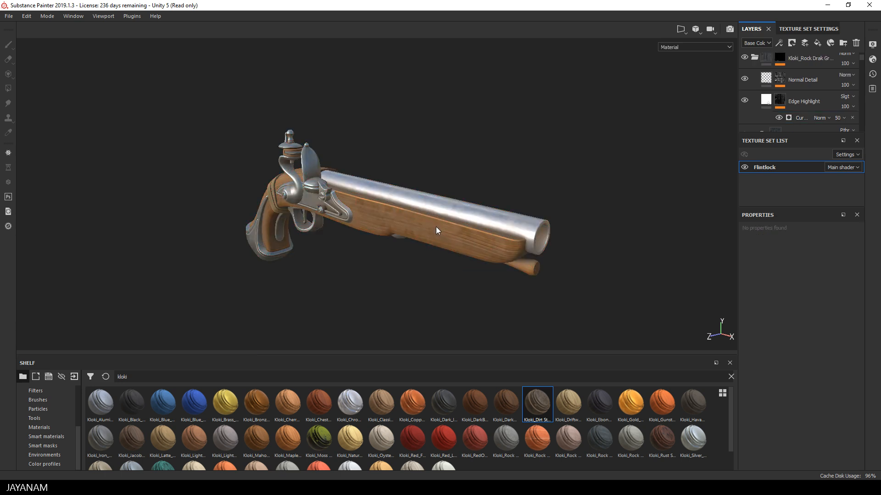
scroll(851, 76, up, 2)
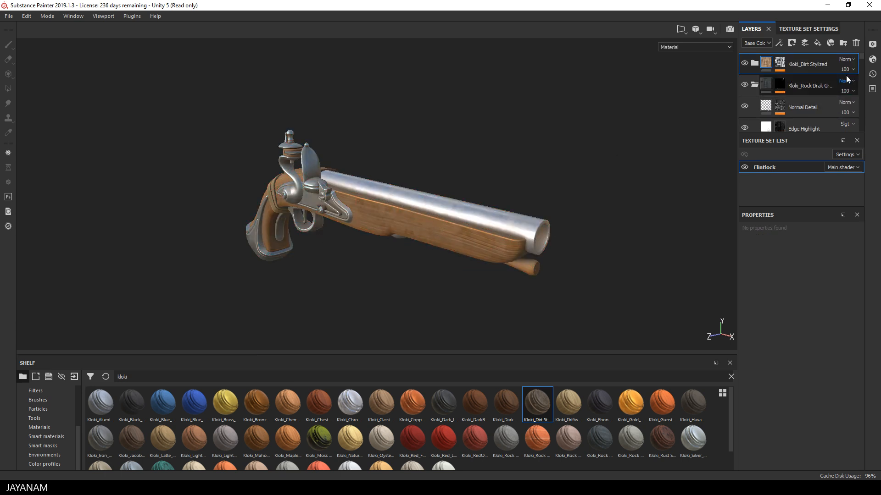
Set the Dirt Level of the dirt generator on the Kloki_Dirt Stylized mask to 0.46.
click(783, 67)
click(796, 79)
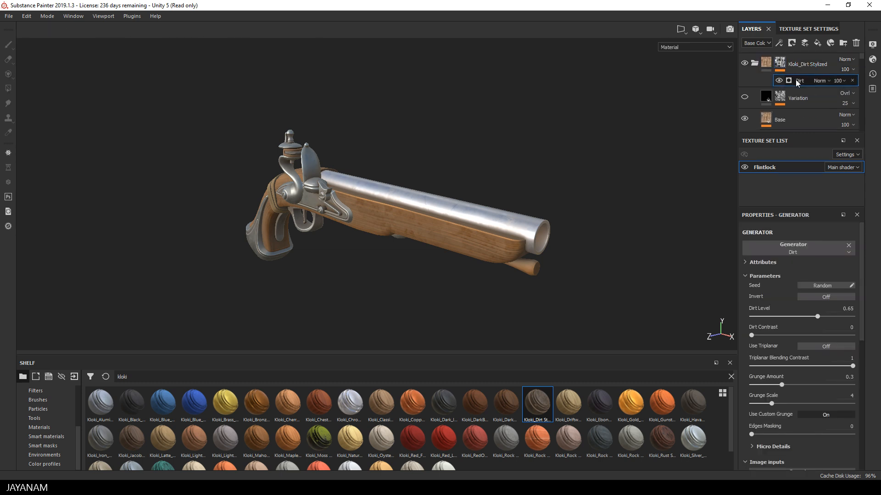
drag(817, 317, 797, 317)
alt+drag(621, 217, 610, 202)
shift+right_drag(610, 202, 581, 208)
scroll(581, 208, up, 4)
mouse_move(574, 200)
alt+mouse_down()
mouse_move(544, 173)
mouse_move(459, 133)
alt+mouse_up()
mouse_move(412, 144)
shift+right_down()
mouse_move(440, 134)
mouse_move(401, 137)
mouse_move(420, 146)
shift+right_up()
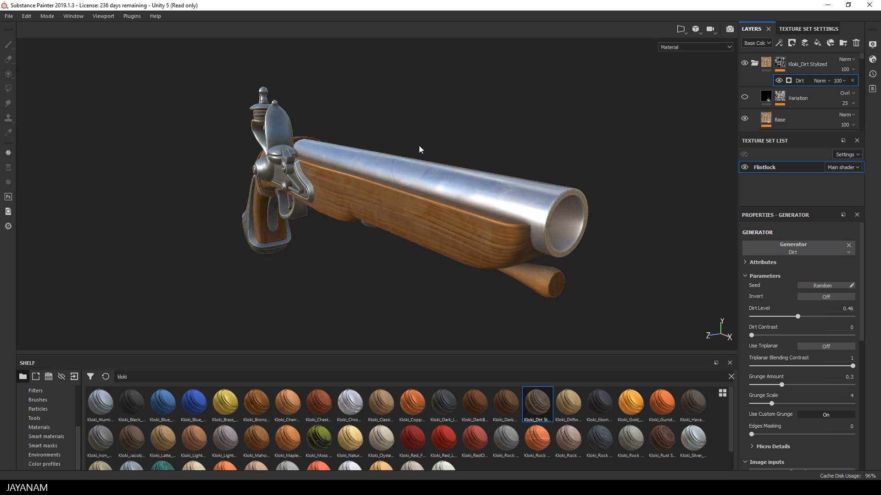
Add a paint effect above the Dirt generator in the Kloki_Dirt Stylized mask and choose the Cement 2 brush.
right_click(811, 78)
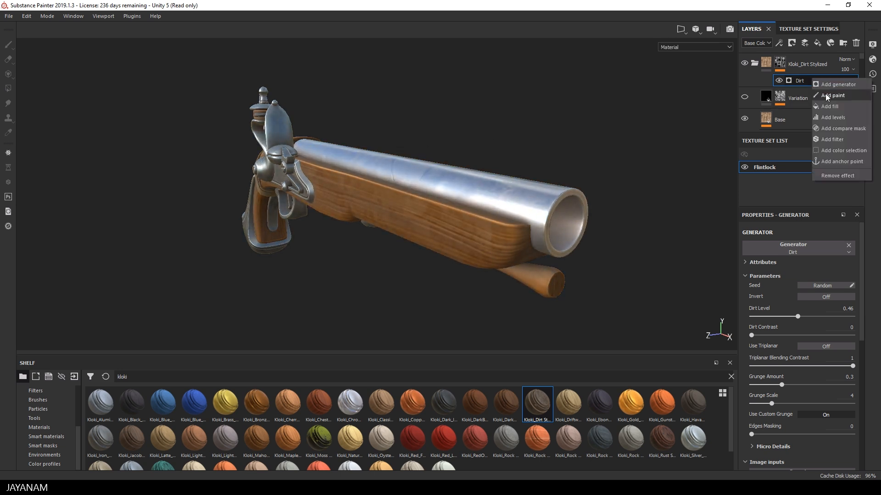
click(825, 94)
alt+drag(239, 240, 373, 232)
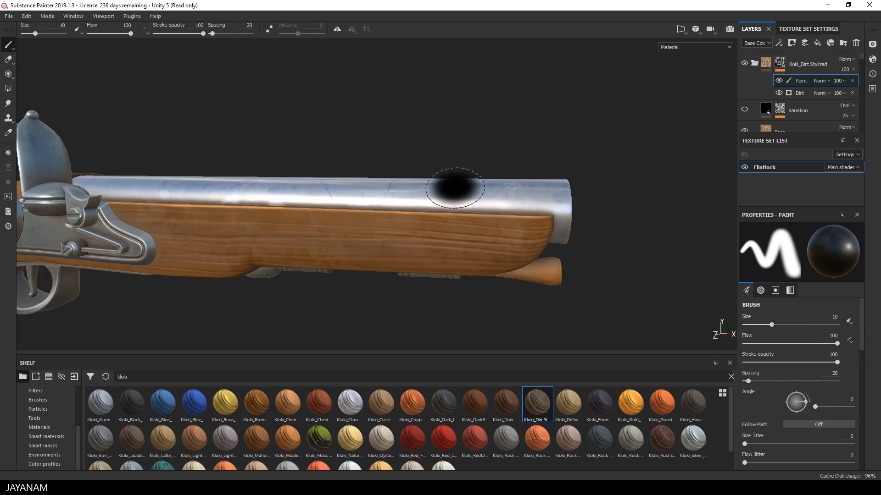
click(38, 400)
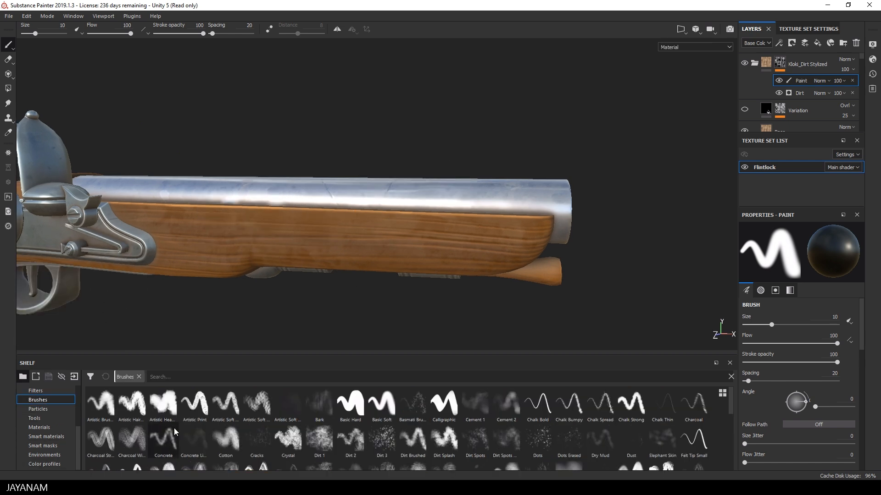
click(475, 404)
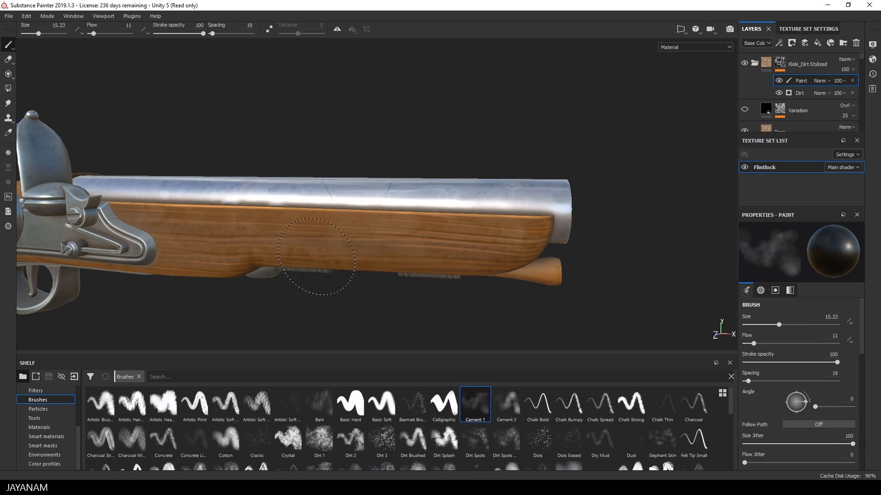
click(507, 404)
Dab dirt onto the barrel and the lower edge of the wooden stock with the Cement 2 brush.
click(479, 200)
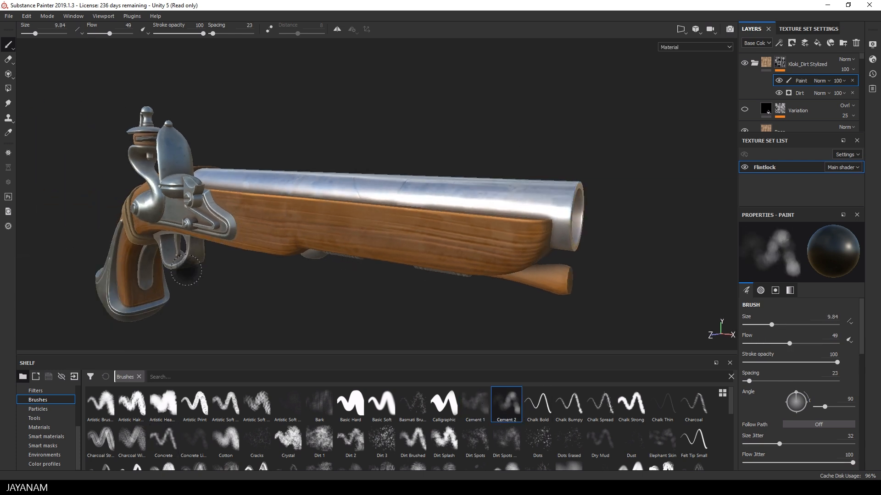
alt+drag(193, 262, 396, 247)
scroll(393, 246, up, 2)
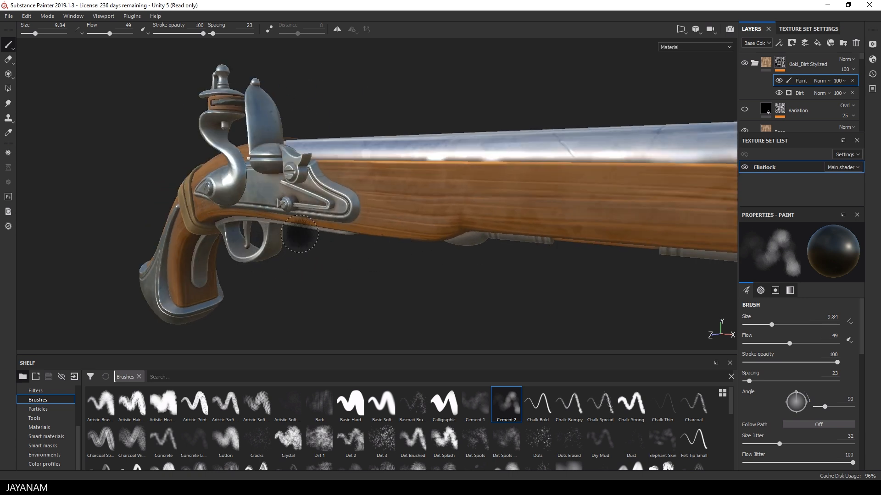
click(446, 233)
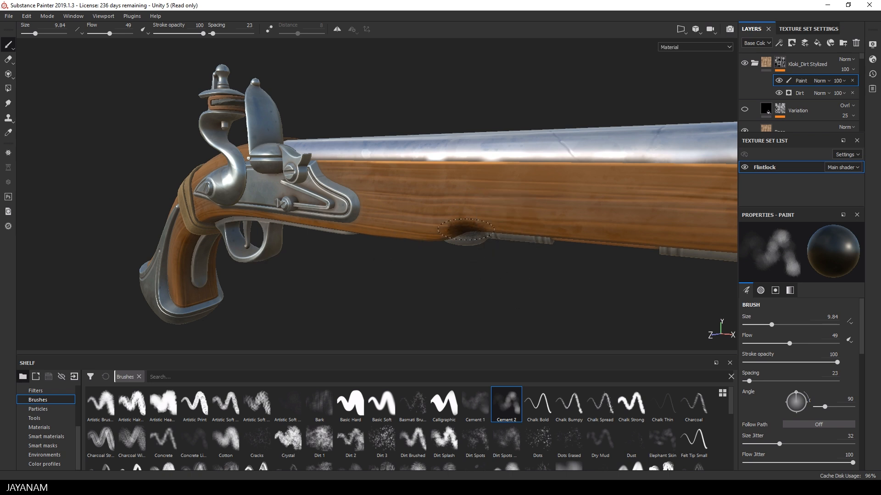
Examine the textured pistol from the muzzle, the reverse side and behind the grip.
alt+drag(499, 220, 472, 184)
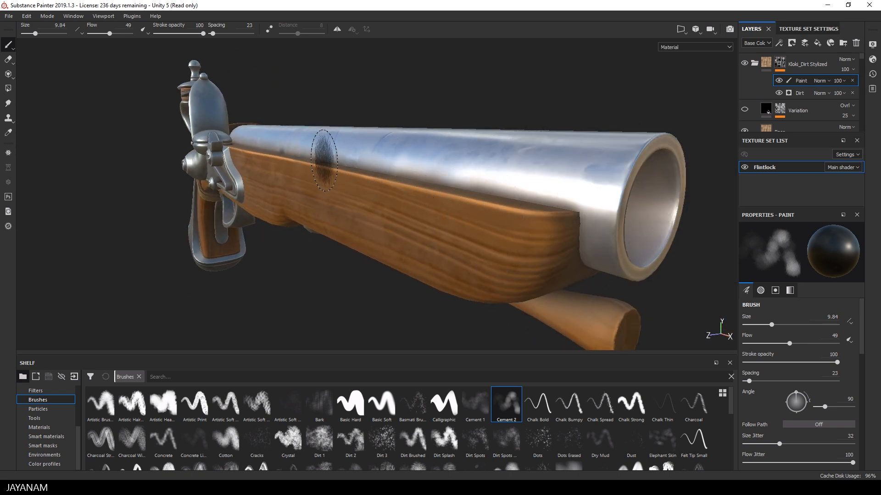
mouse_move(366, 268)
alt+mouse_down()
mouse_move(245, 211)
mouse_move(195, 202)
alt+mouse_up()
scroll(541, 247, down, 5)
alt+middle_drag(642, 261, 452, 268)
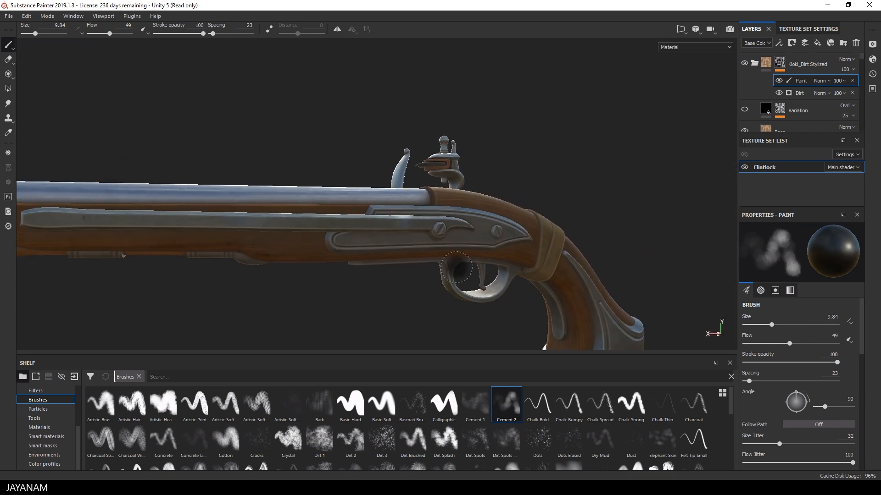
alt+drag(466, 250, 516, 244)
shift+right_drag(516, 243, 473, 217)
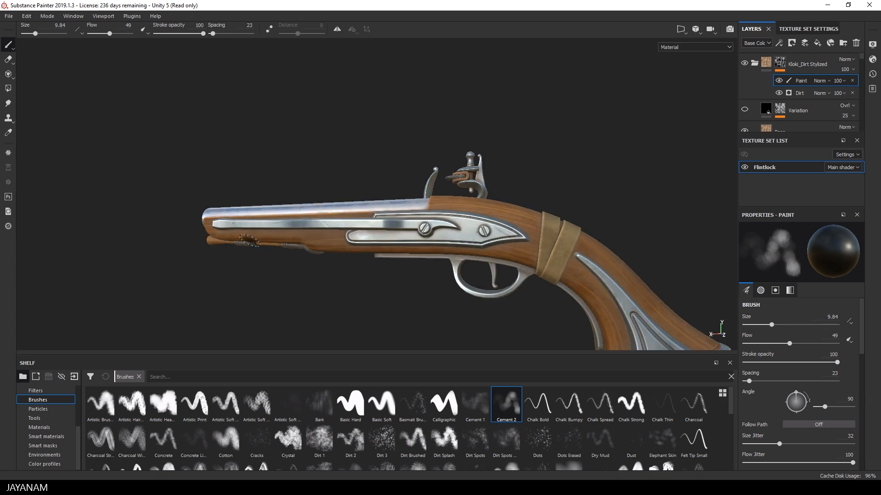
alt+drag(521, 232, 405, 244)
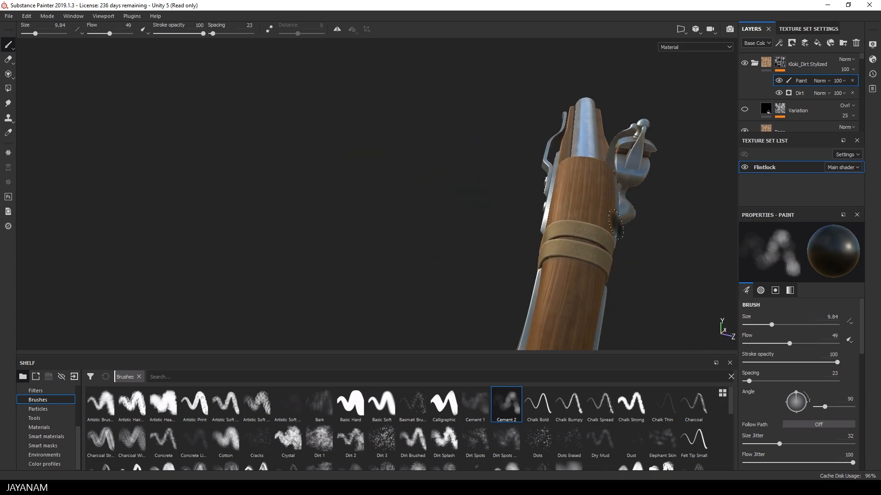
alt+drag(616, 225, 528, 230)
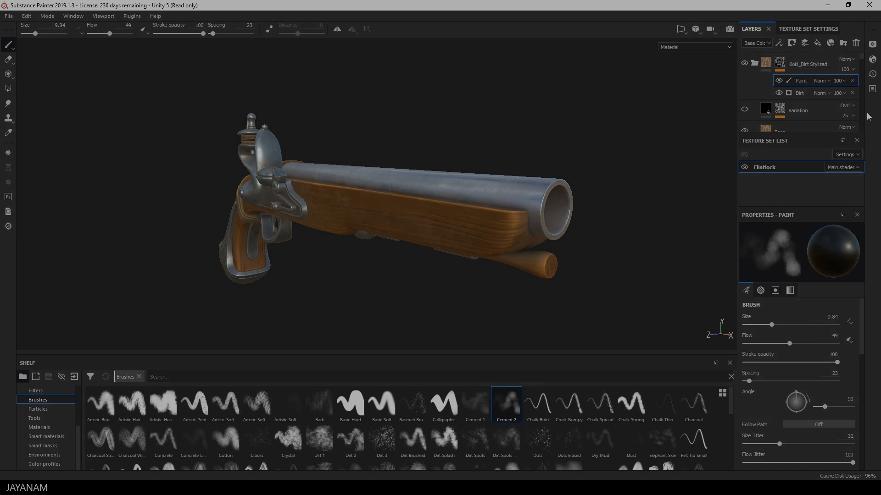
Set the environment opacity to 2 and enable viewport shadows with a shadows opacity of 77.
click(873, 44)
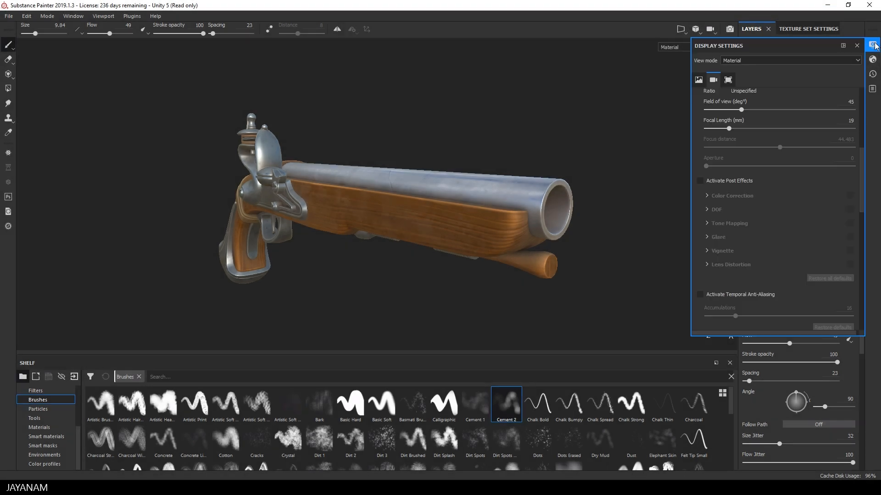
scroll(711, 191, up, 6)
click(706, 138)
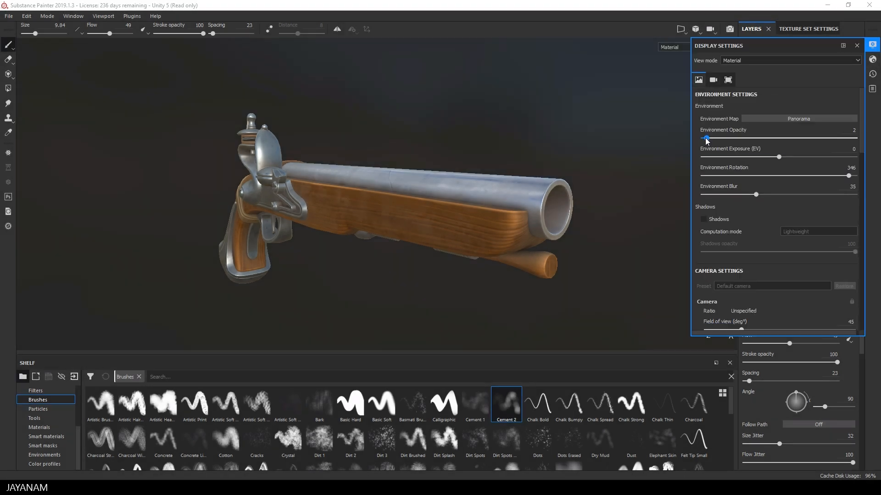
click(704, 219)
drag(855, 252, 831, 255)
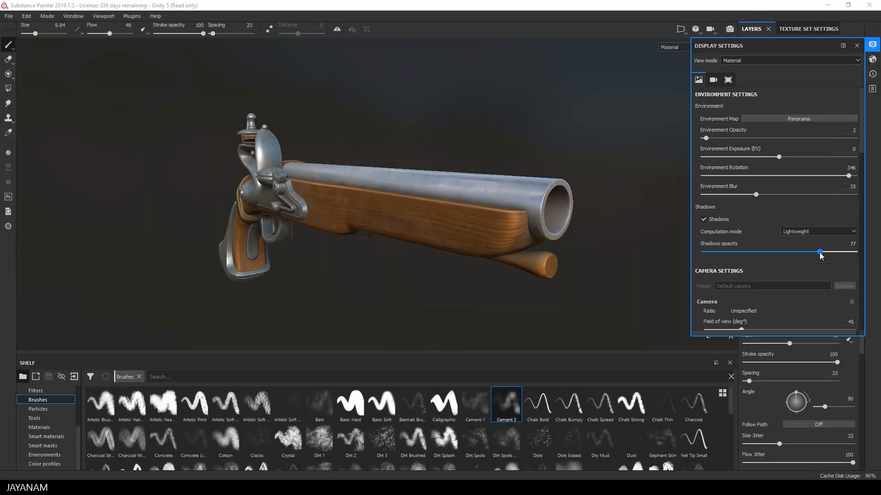
Activate the camera post effects and enable Glare with a luminance of 0.23 and a threshold of 0.66.
scroll(744, 307, down, 4)
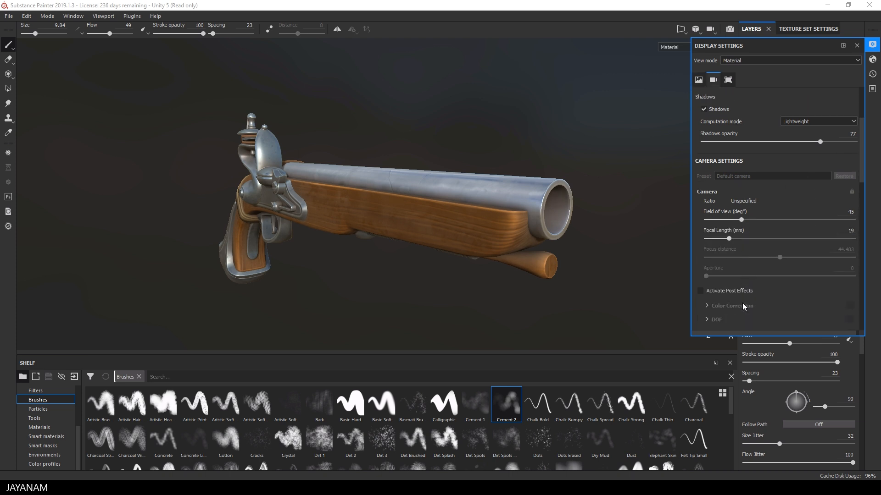
click(701, 291)
scroll(774, 304, down, 3)
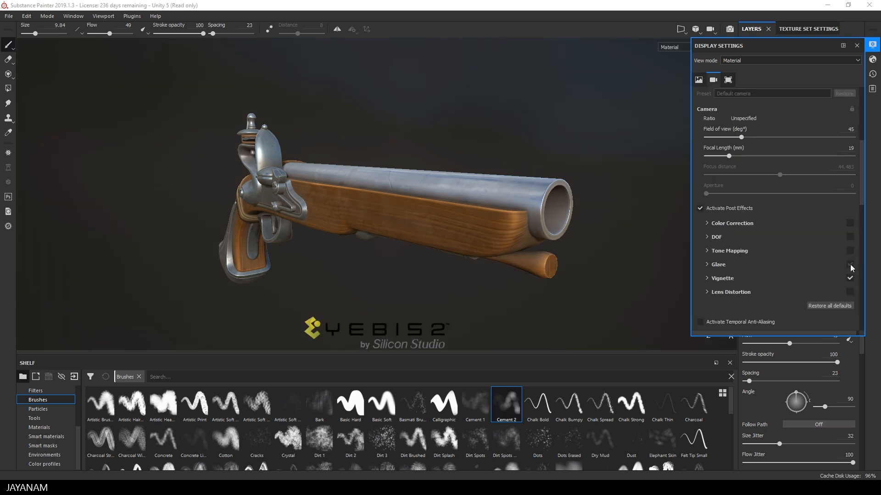
click(716, 265)
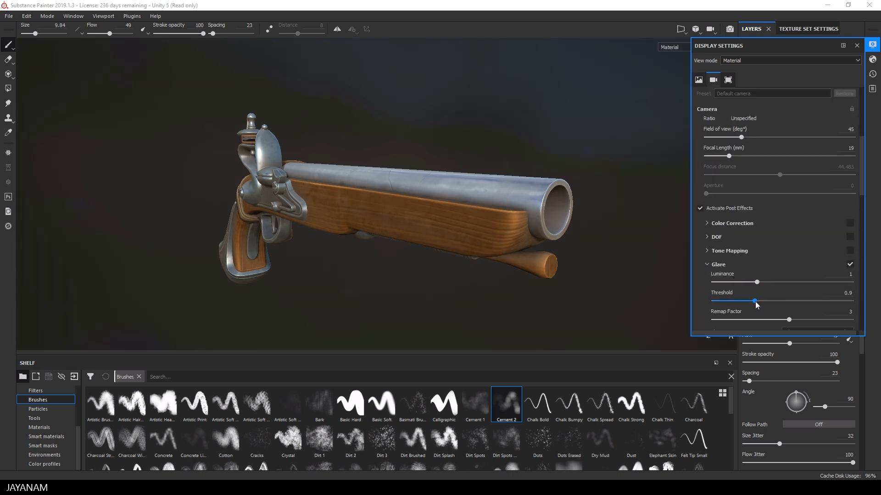
drag(742, 302, 733, 282)
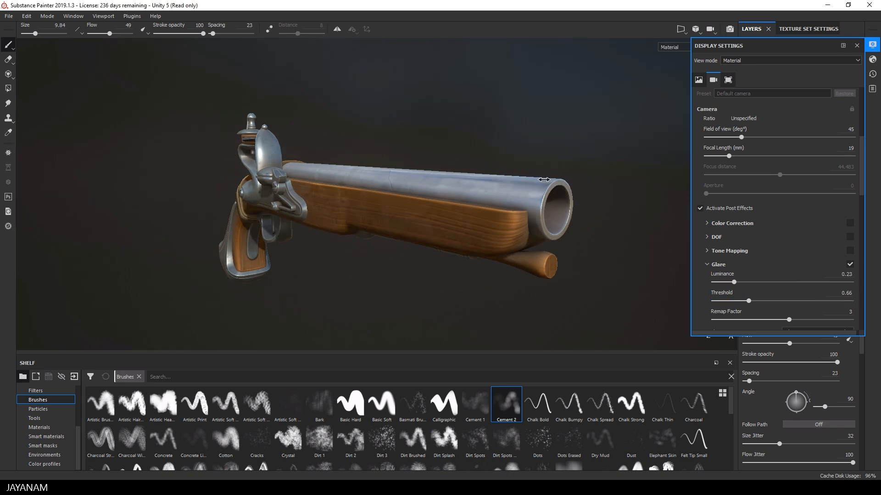
mouse_move(538, 182)
alt+mouse_down()
mouse_move(558, 151)
mouse_move(569, 154)
mouse_move(548, 141)
mouse_move(592, 149)
alt+mouse_up()
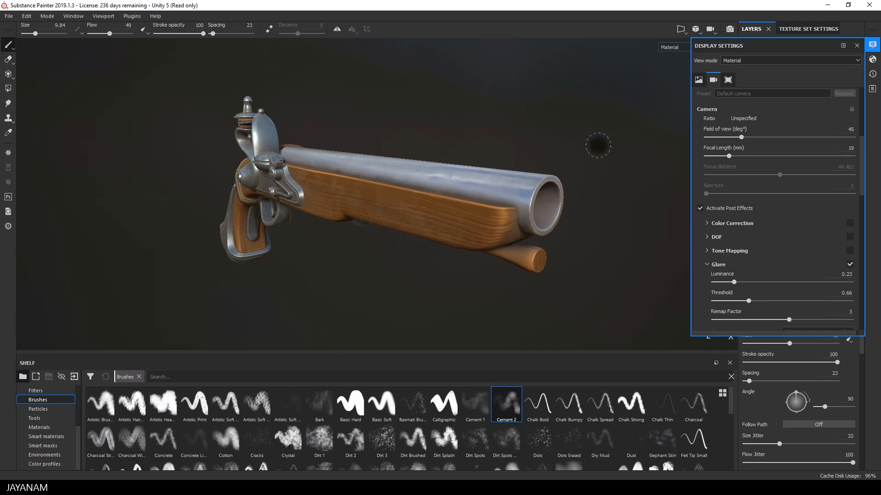
click(857, 46)
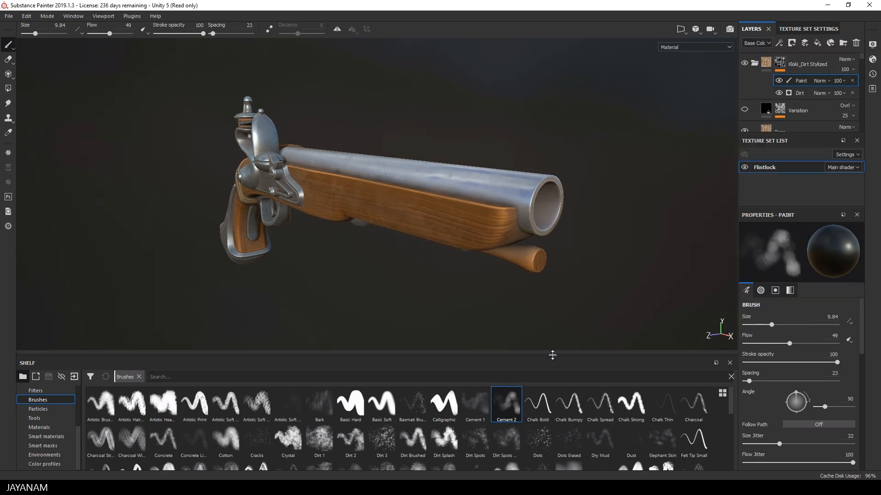